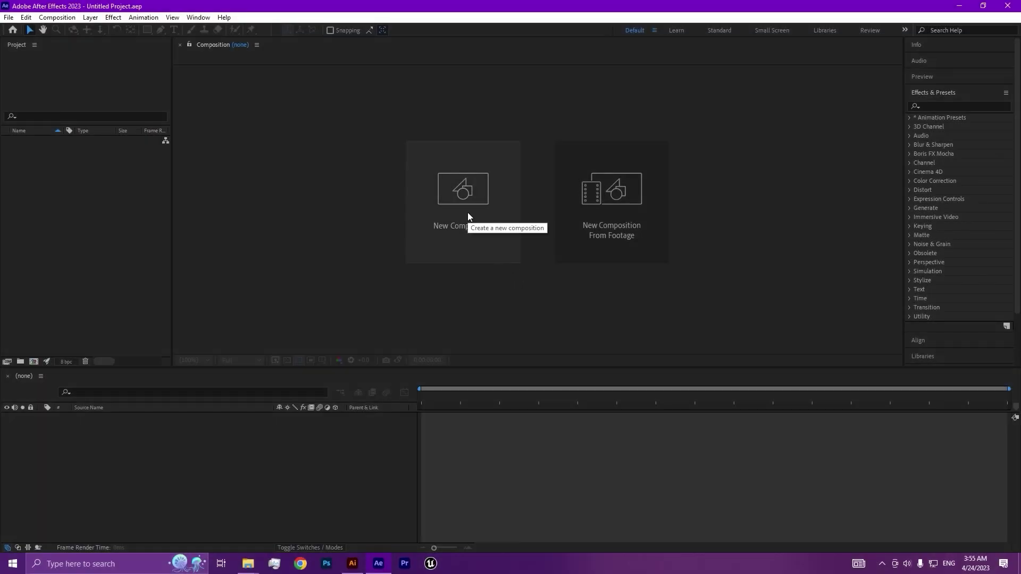
Create Comp 1 in After Effects at 1920×1080, 29.97 fps, lasting 30 seconds.
click(468, 212)
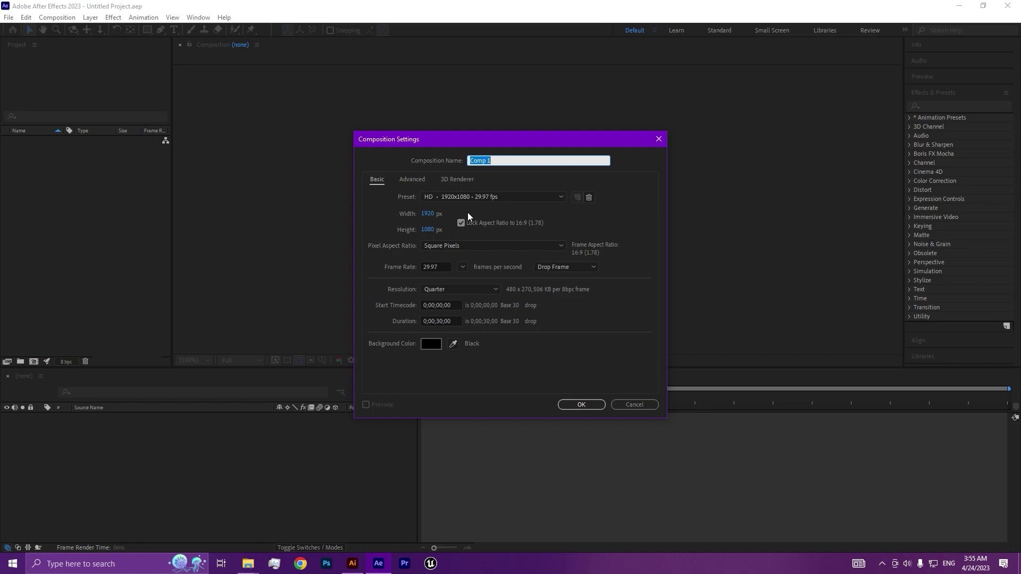
click(586, 408)
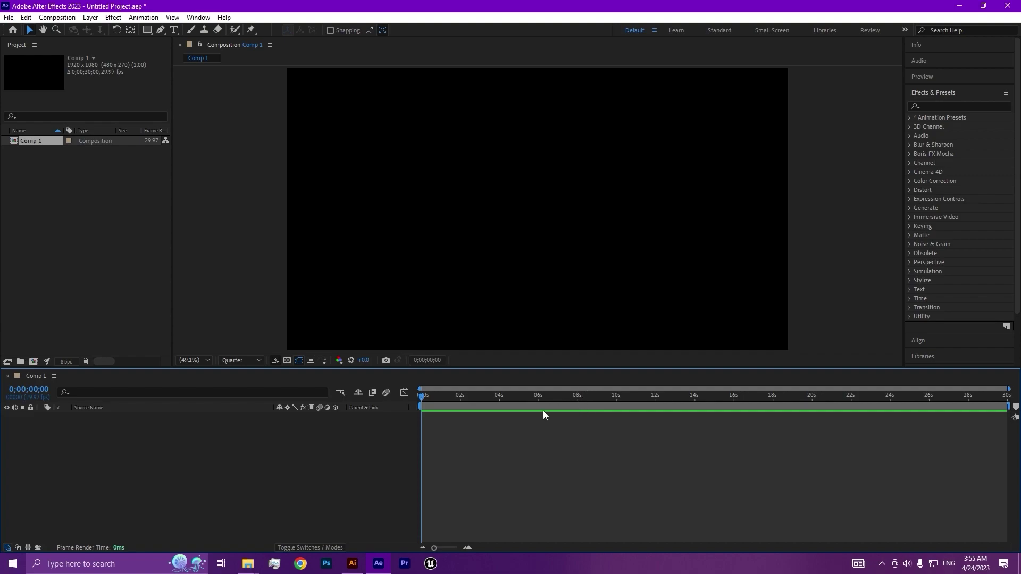
click(248, 563)
click(319, 533)
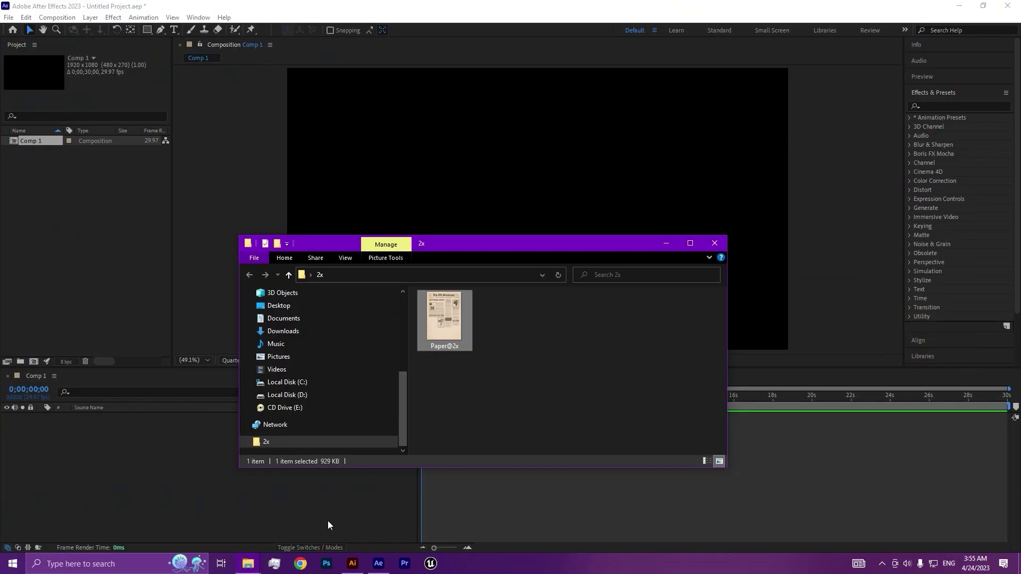
drag(432, 354, 91, 265)
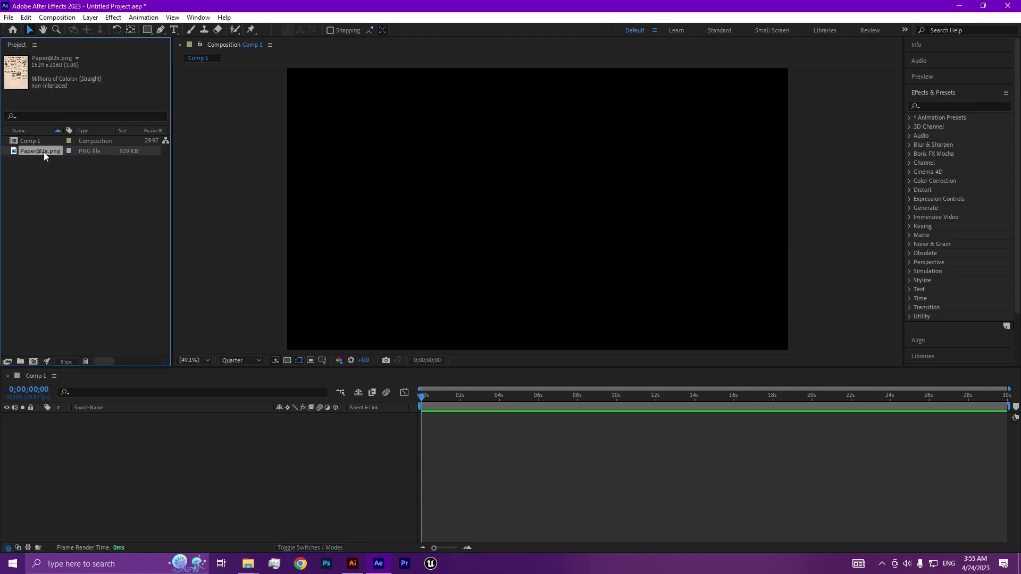
Place the newspaper in Comp 1 at Full resolution, moved down so its masthead shows.
drag(43, 152, 540, 265)
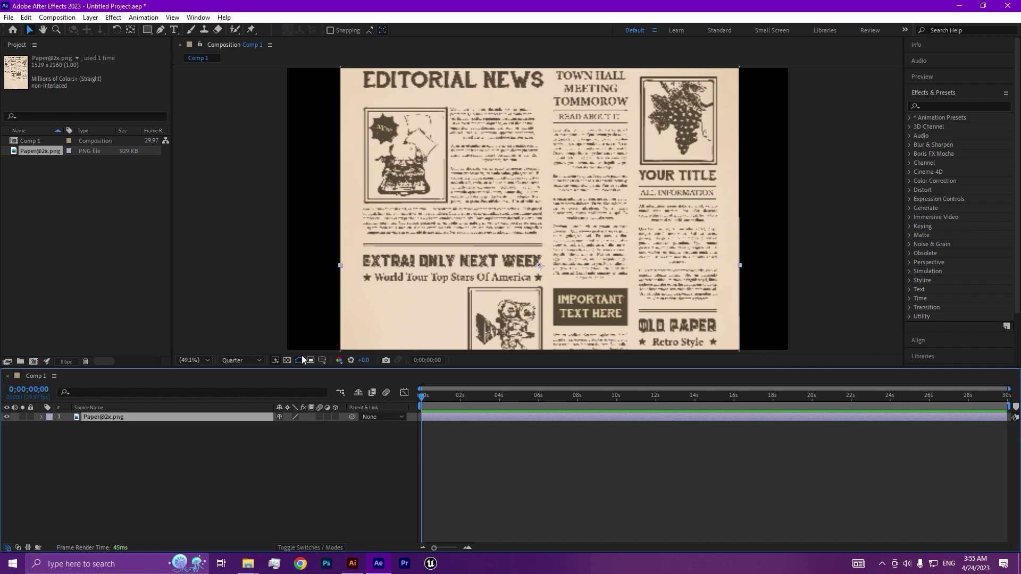
click(247, 361)
click(256, 384)
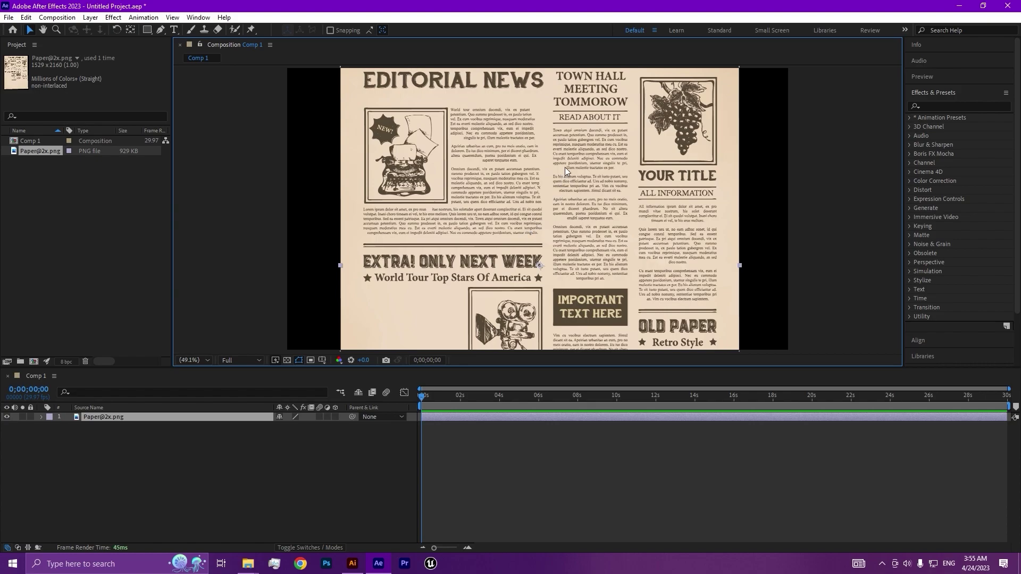
drag(576, 131, 579, 228)
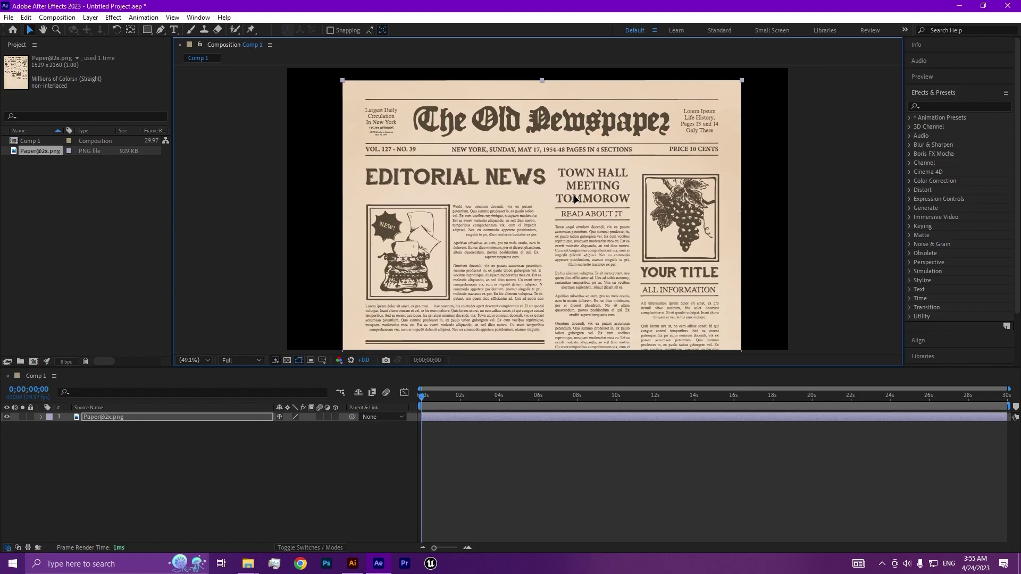
click(305, 492)
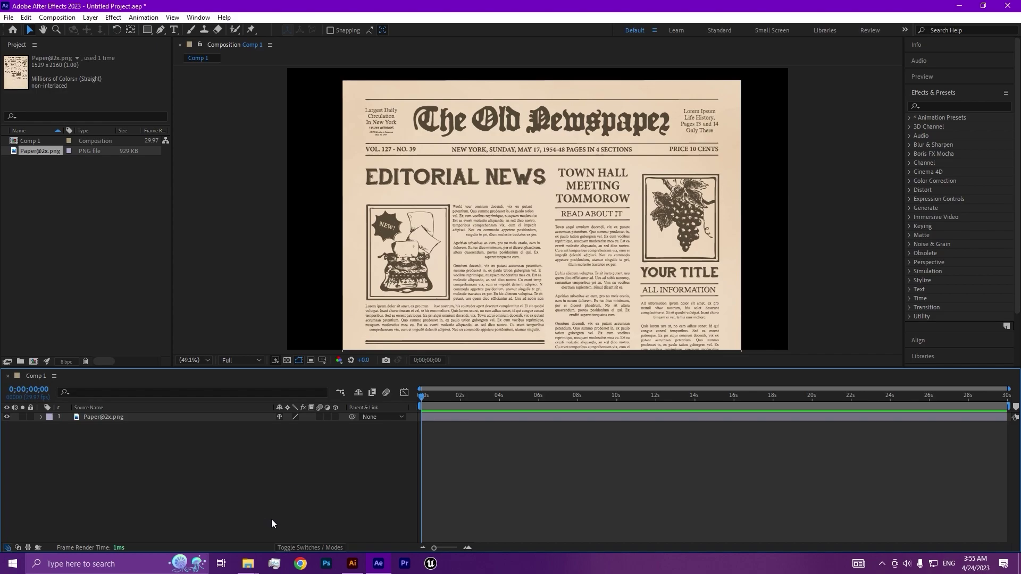
Draw a yellow (FFC600) rectangle over the EDITORIAL NEWS headline.
click(148, 29)
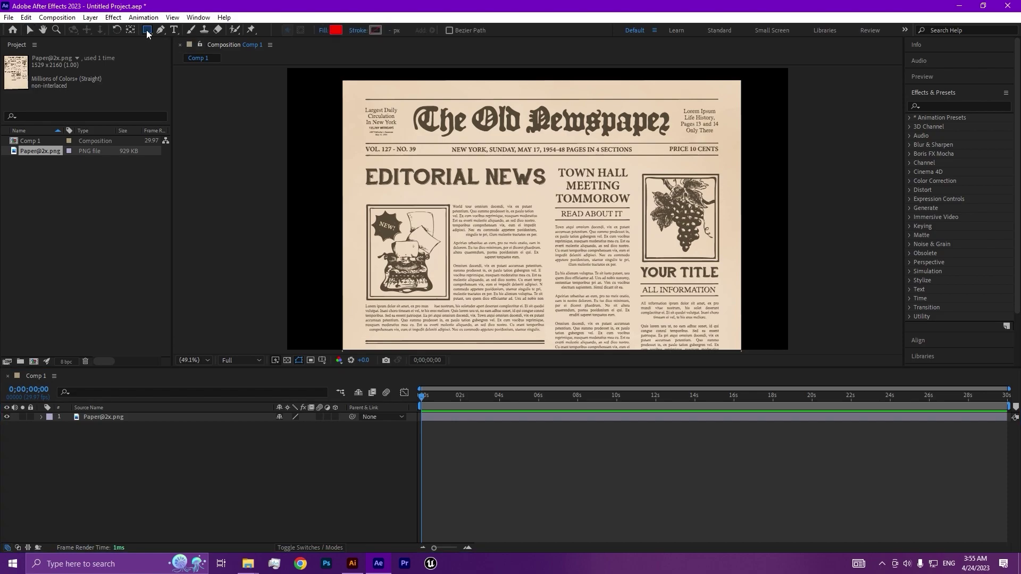
click(339, 32)
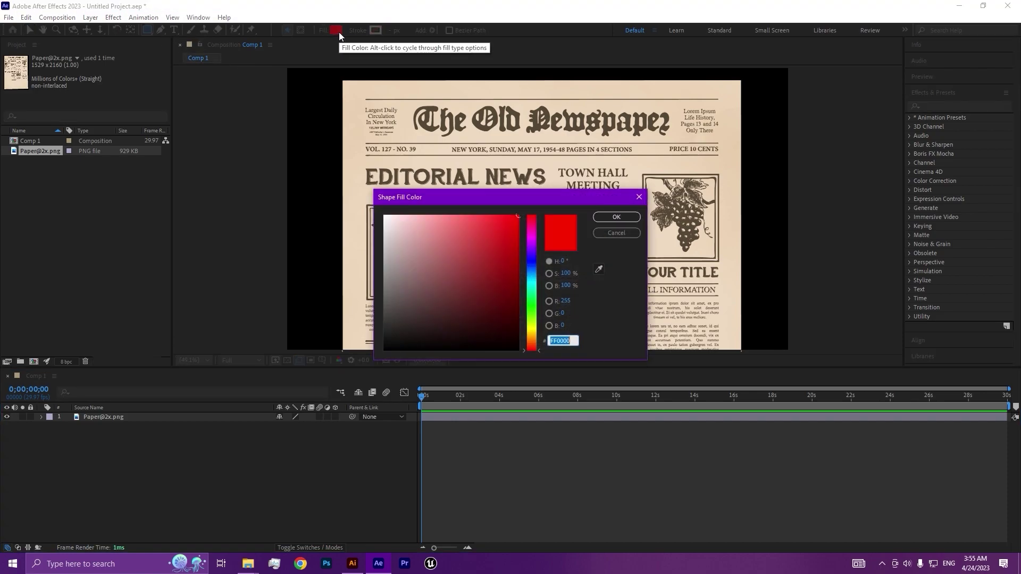
click(533, 332)
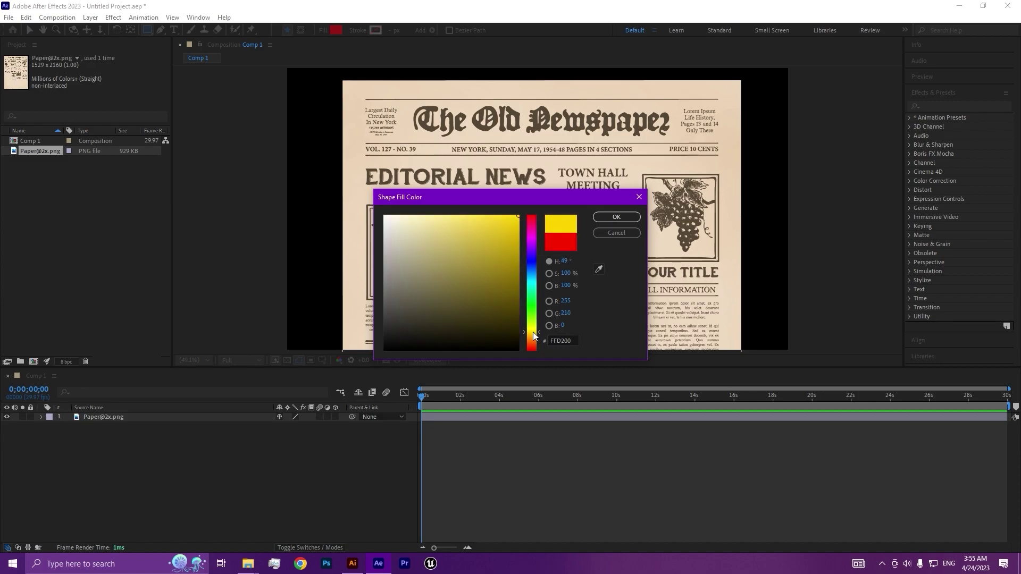
drag(533, 332, 532, 333)
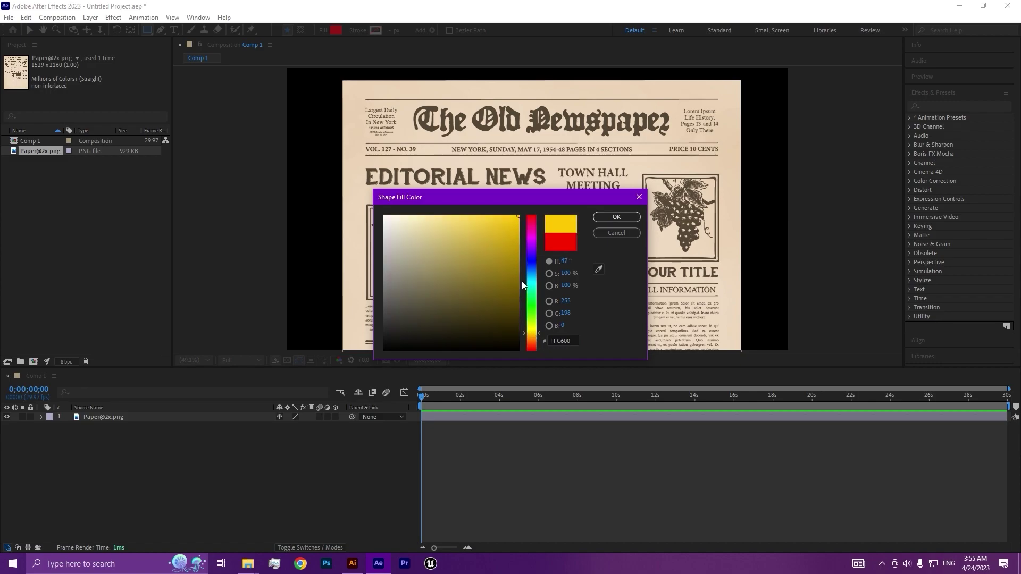
click(602, 218)
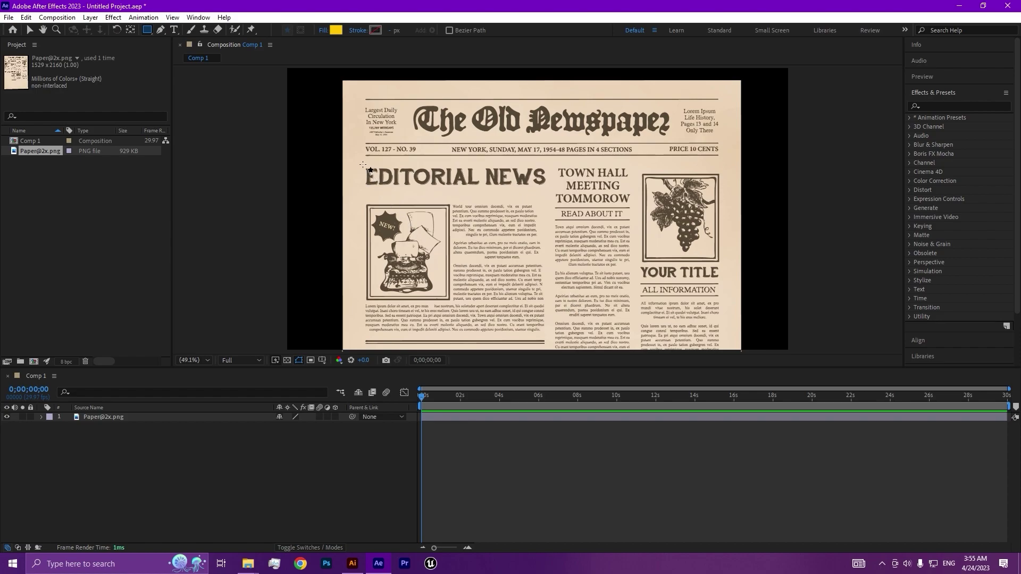
drag(363, 163, 550, 188)
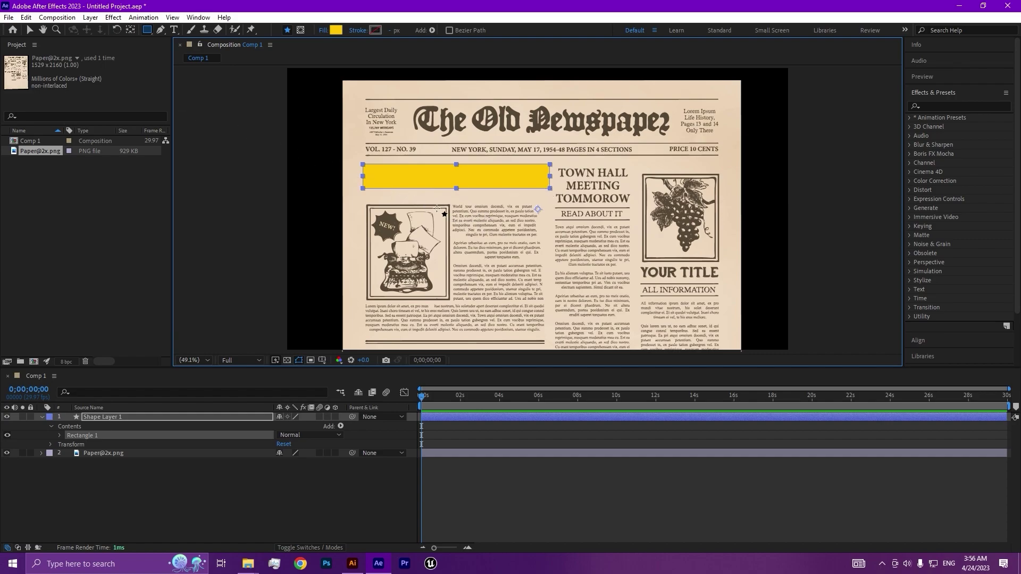
Centre the rectangle's anchor point on itself and scale it thinner vertically.
key(v)
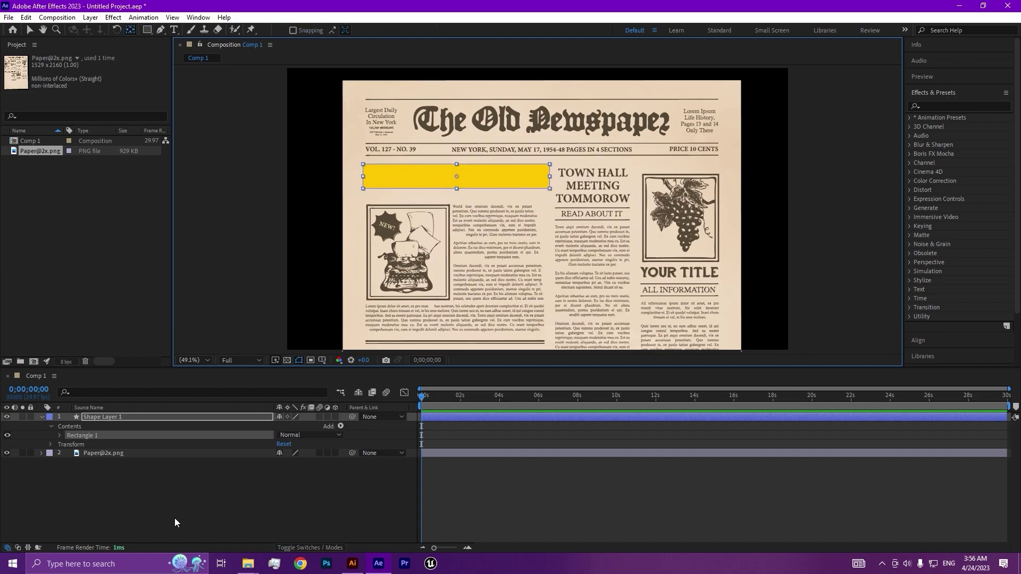
click(175, 517)
click(114, 418)
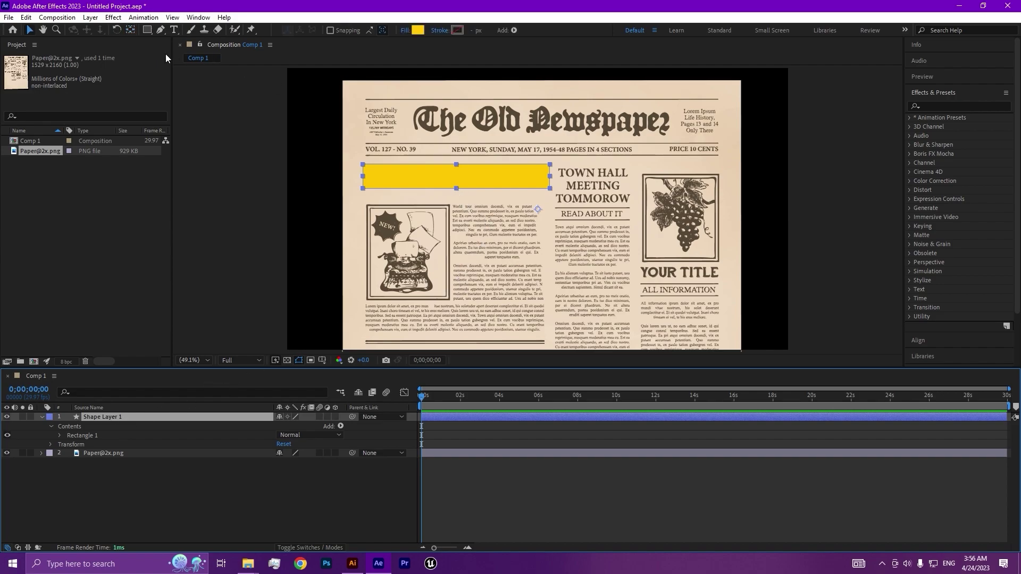
click(129, 30)
key(ctrl+alt+Home)
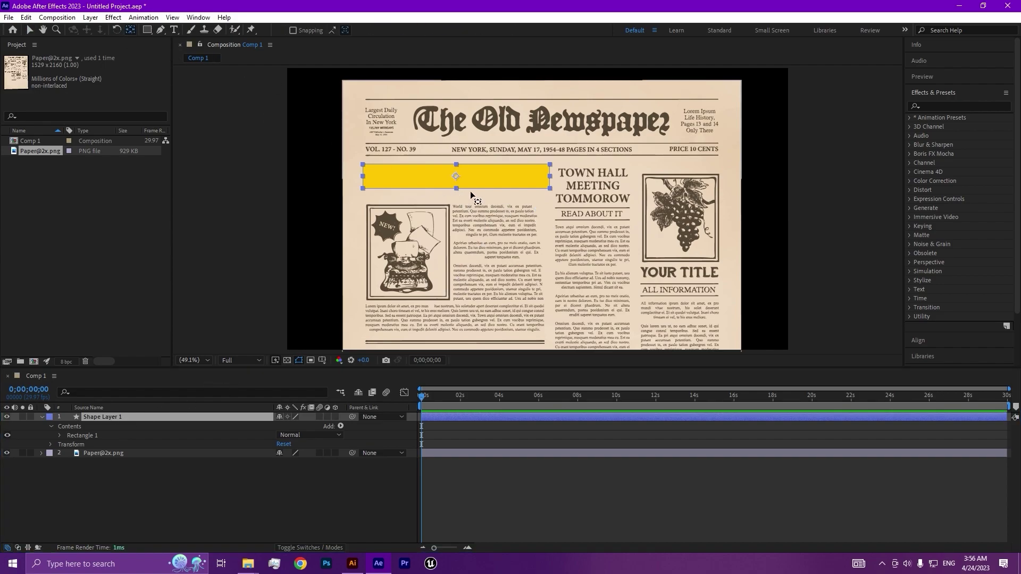
key(v)
drag(458, 189, 452, 191)
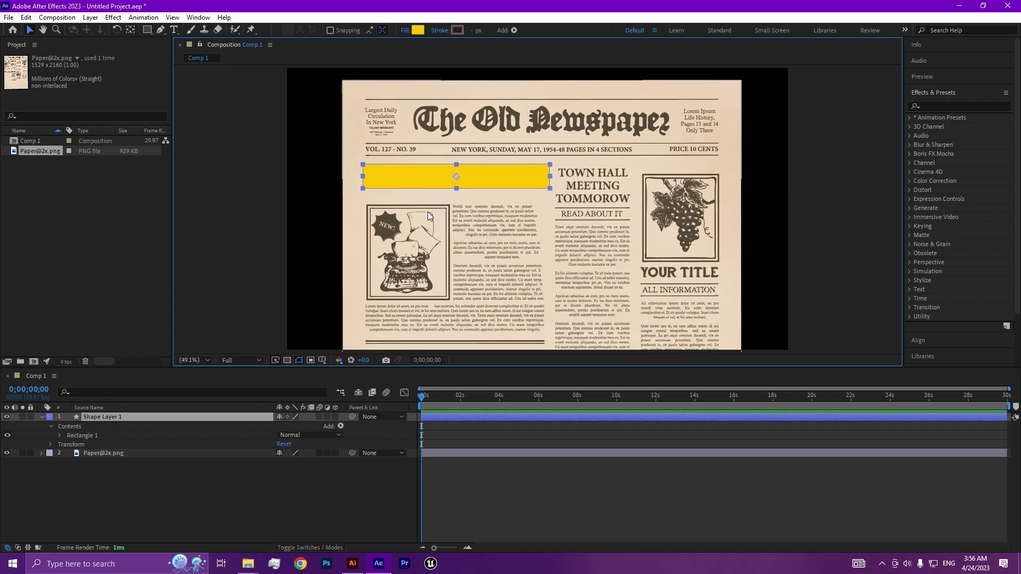
Move the yellow bar's anchor to its left edge and apply Roughen Edges.
key(y)
drag(458, 177, 363, 176)
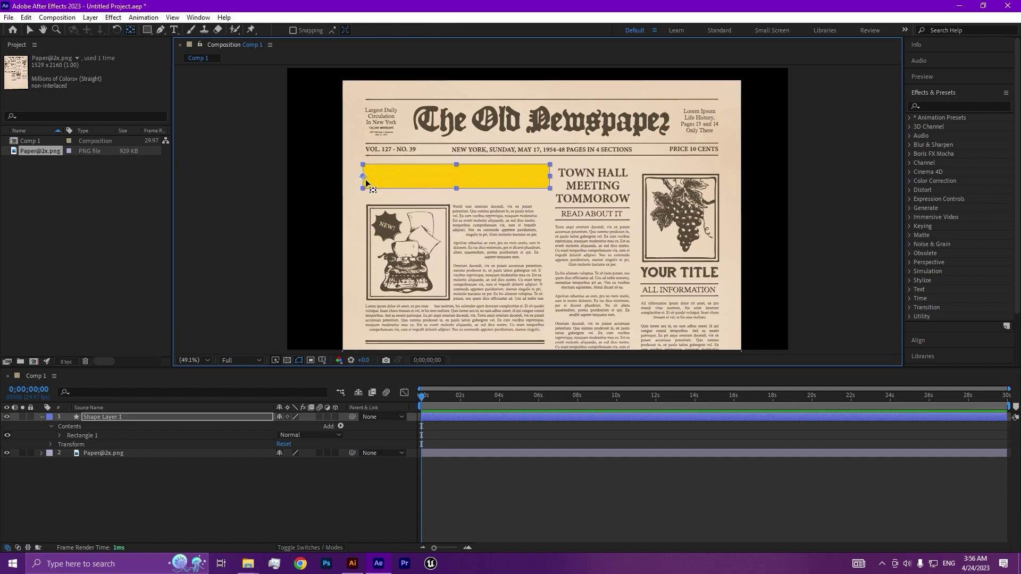
click(959, 107)
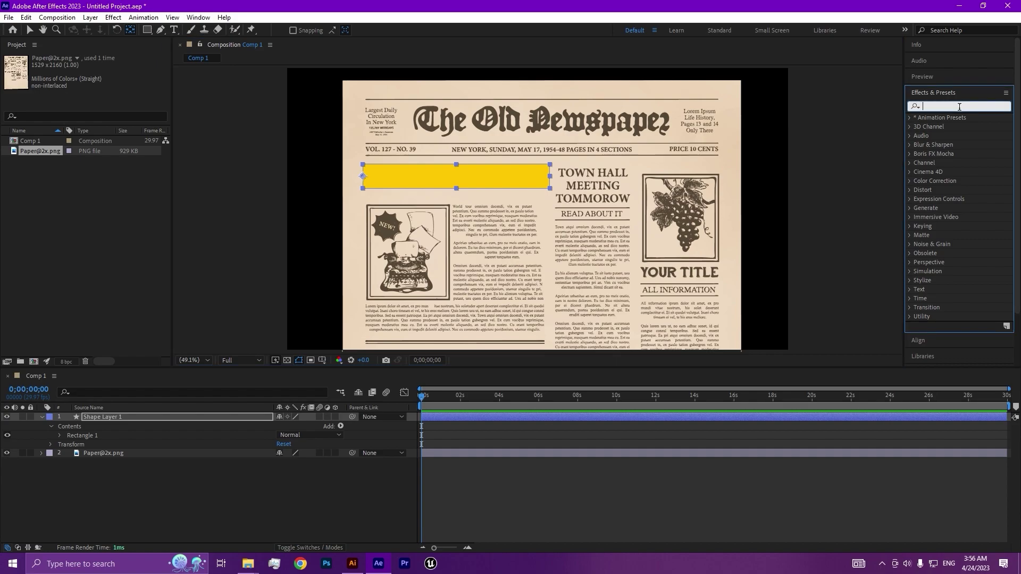
text(roughen)
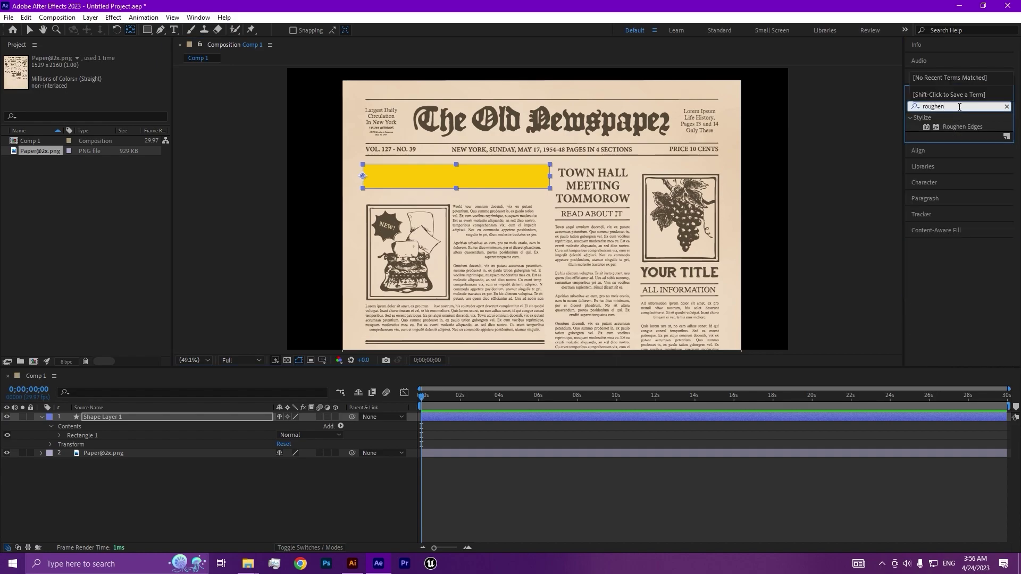
double_click(965, 126)
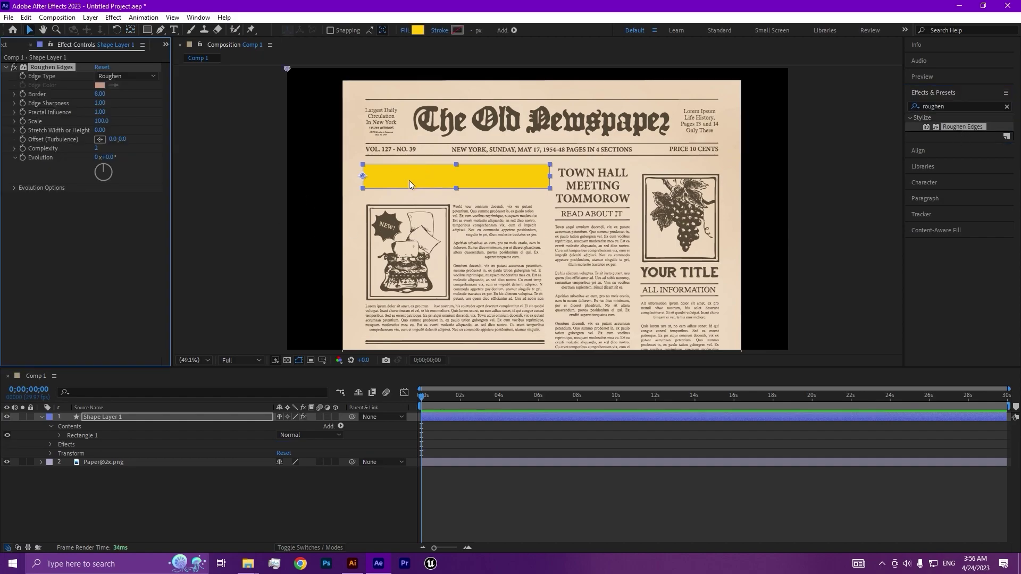
Raise Roughen Edges' Edge Sharpness, Border to 23.40 and Stretch Width or Height to 3.10.
key(slash)
drag(426, 145, 557, 219)
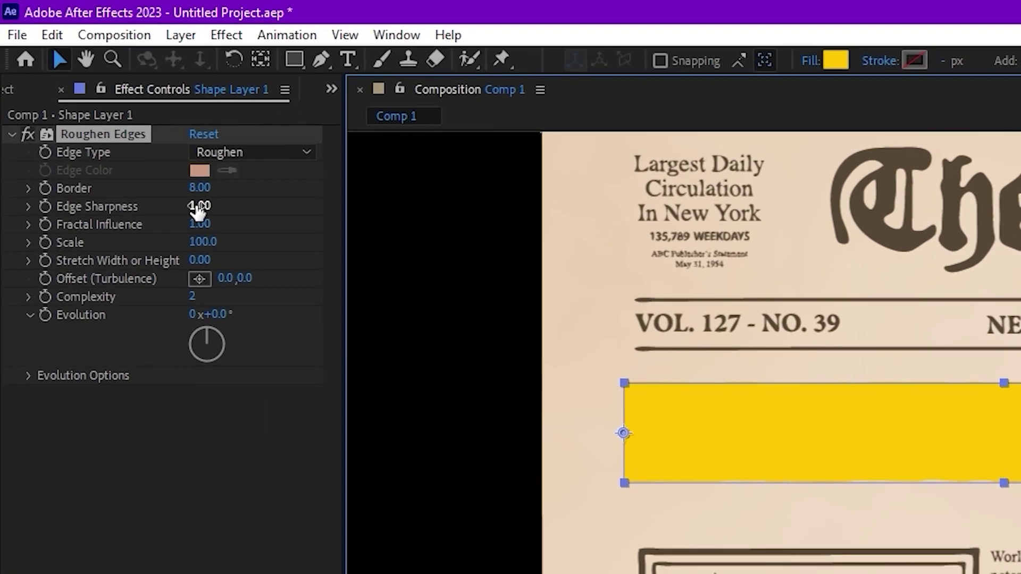
drag(198, 210, 238, 207)
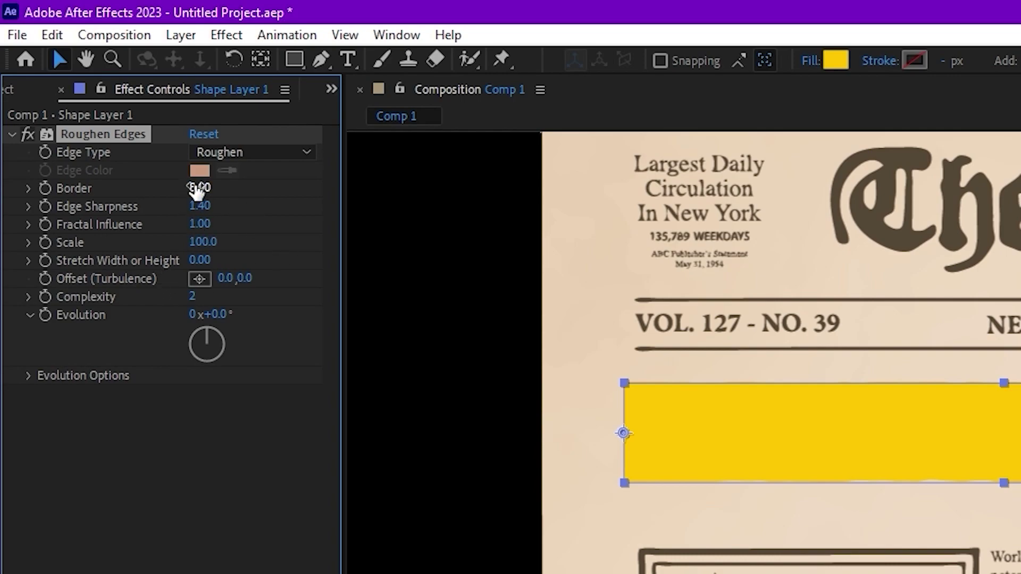
drag(196, 187, 381, 198)
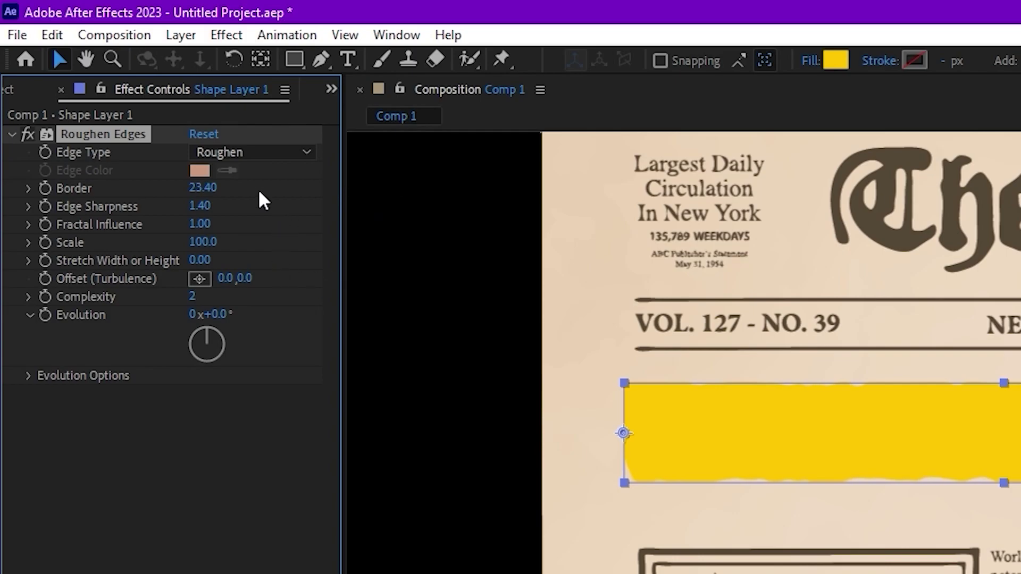
drag(201, 260, 240, 262)
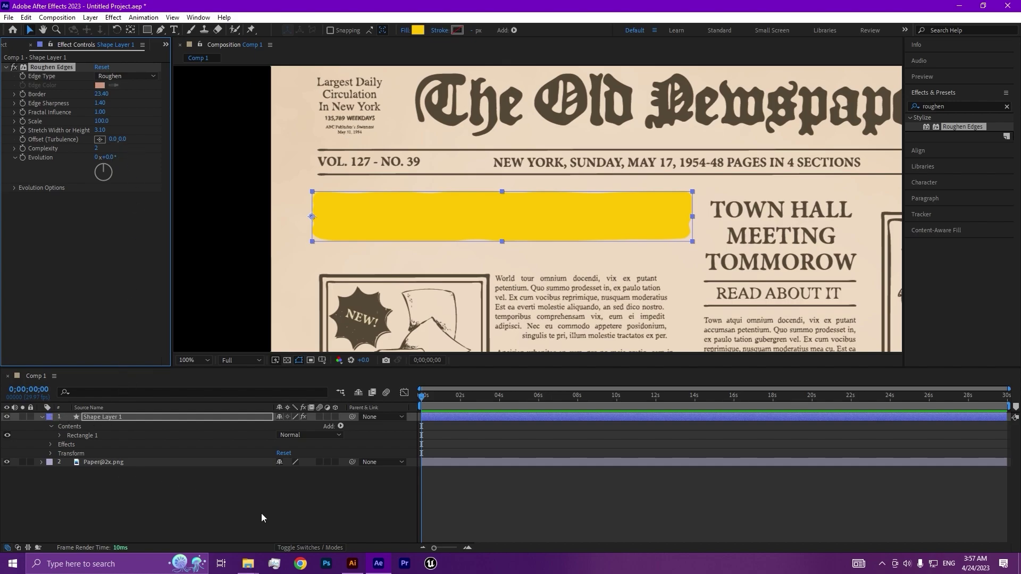
Set both Rectangle 1 and Shape Layer 1 blend modes to Multiply so EDITORIAL NEWS shows through.
click(296, 544)
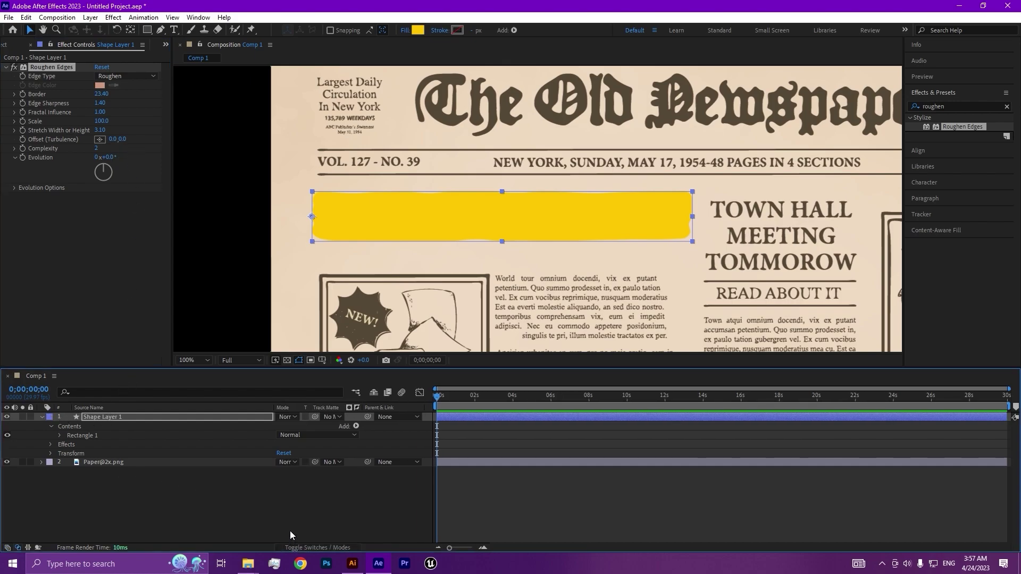
click(293, 438)
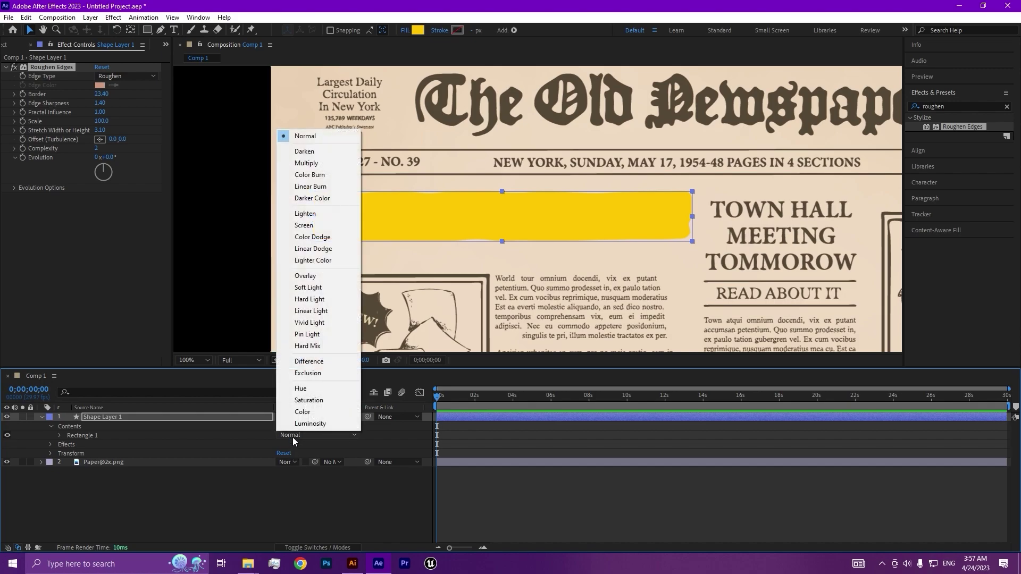
click(308, 165)
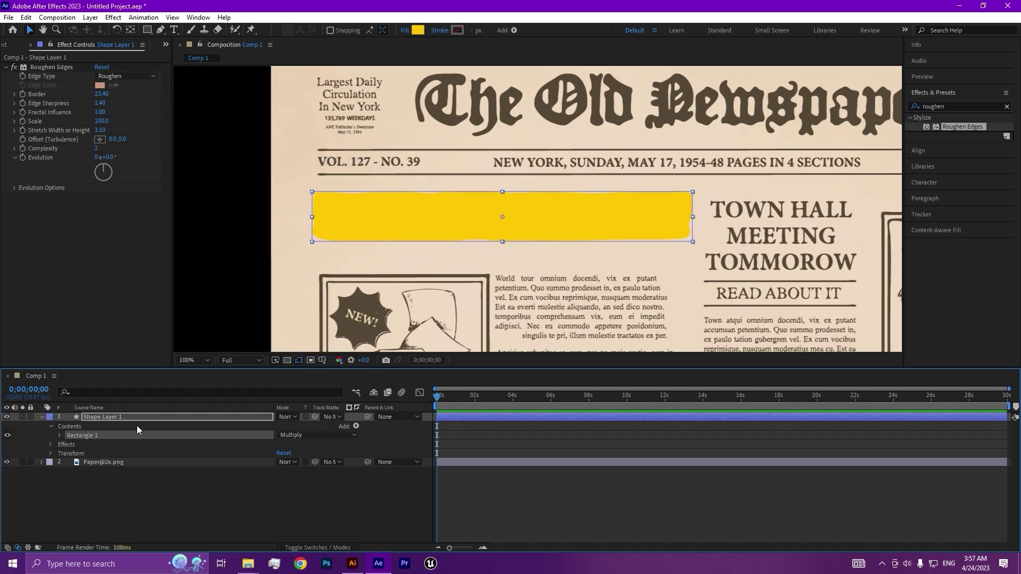
click(151, 417)
click(288, 416)
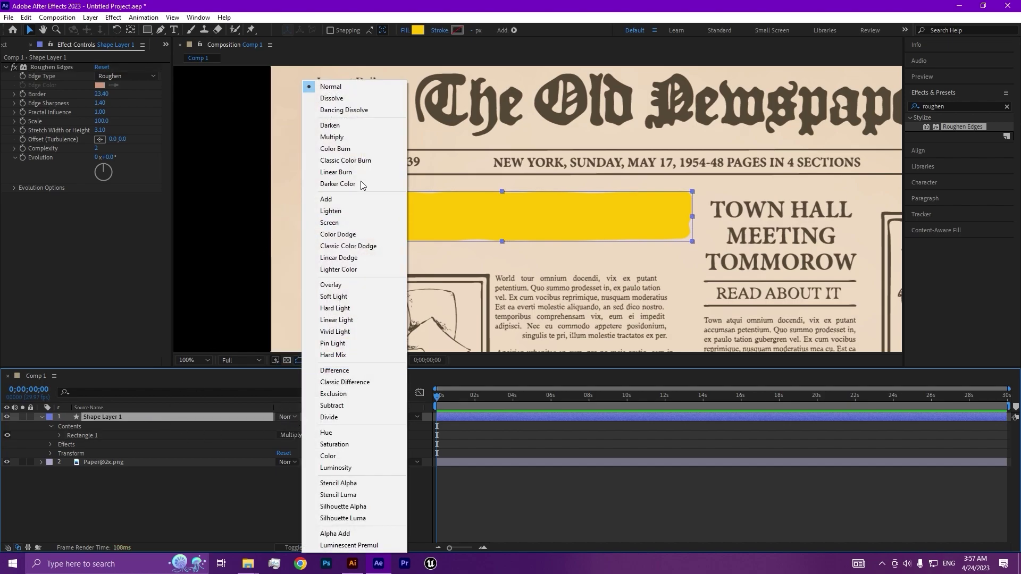
click(360, 138)
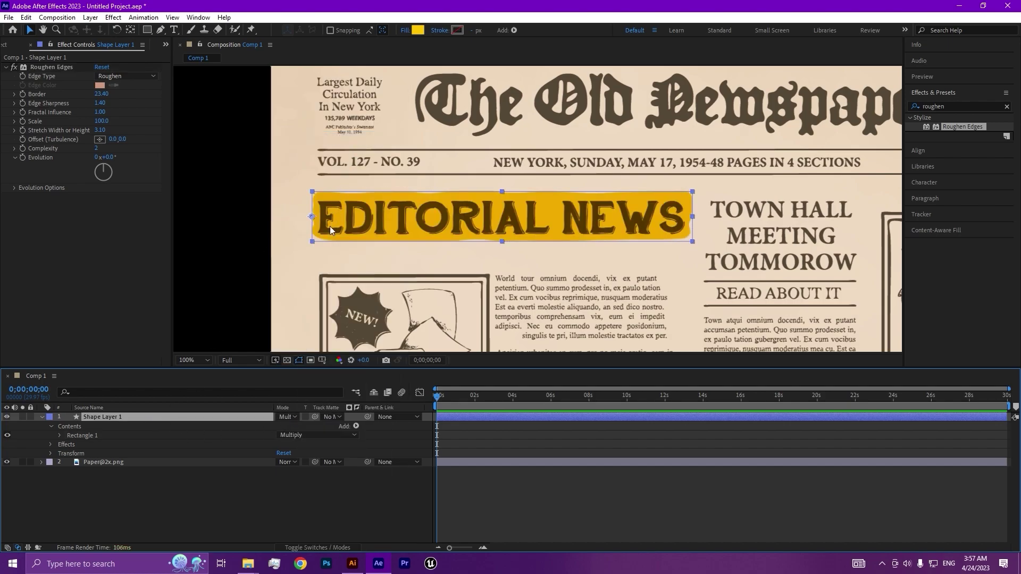
click(245, 498)
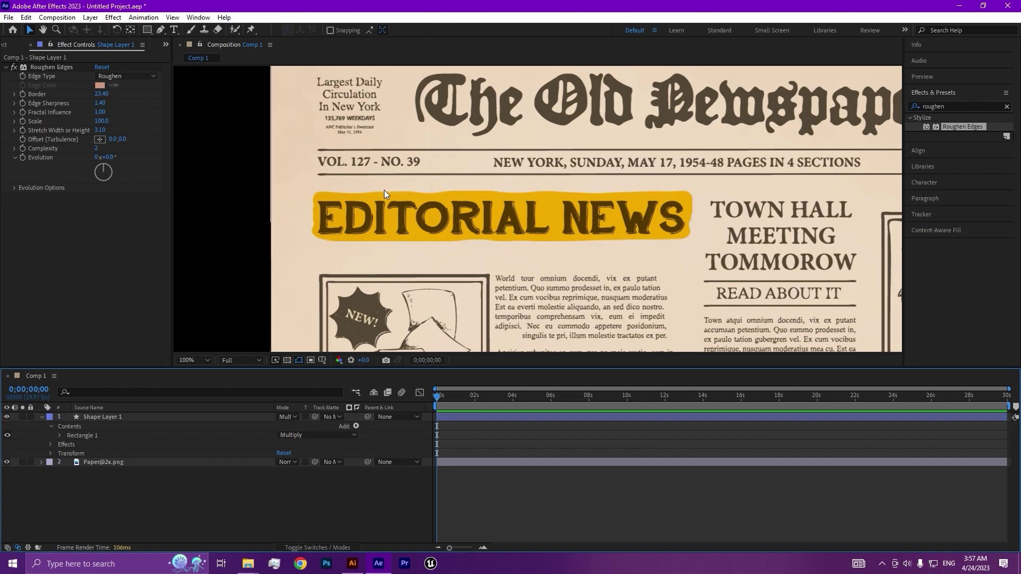
click(614, 212)
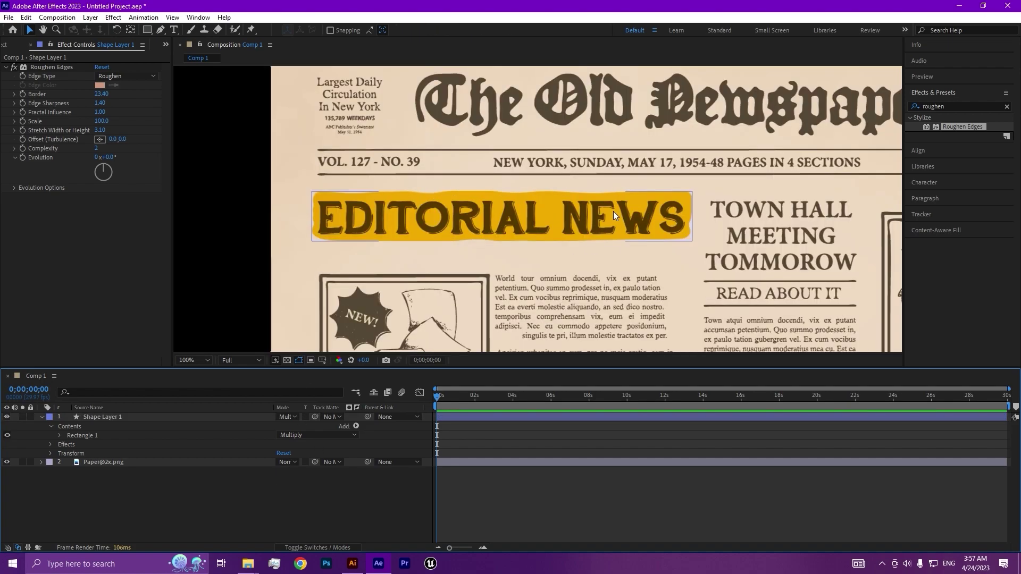
click(613, 212)
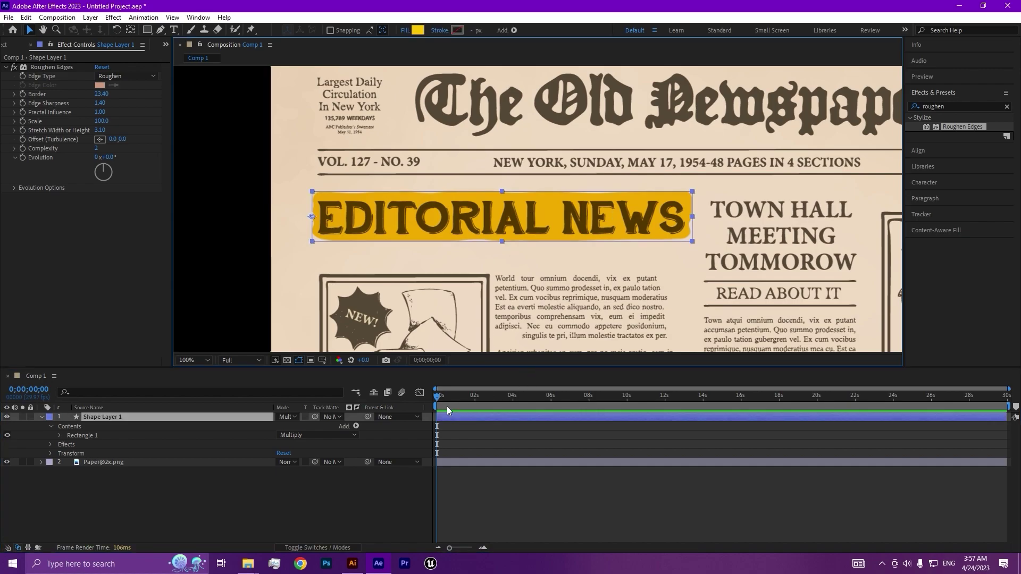
Set a 100% Scale keyframe on the highlight bar at 15 frames.
scroll(446, 401, up, 3)
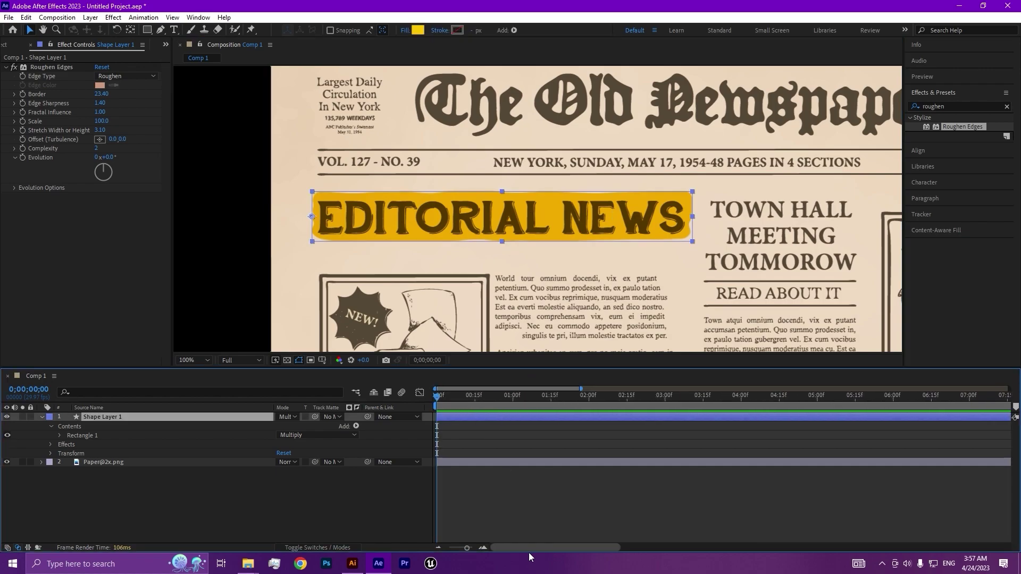
click(475, 398)
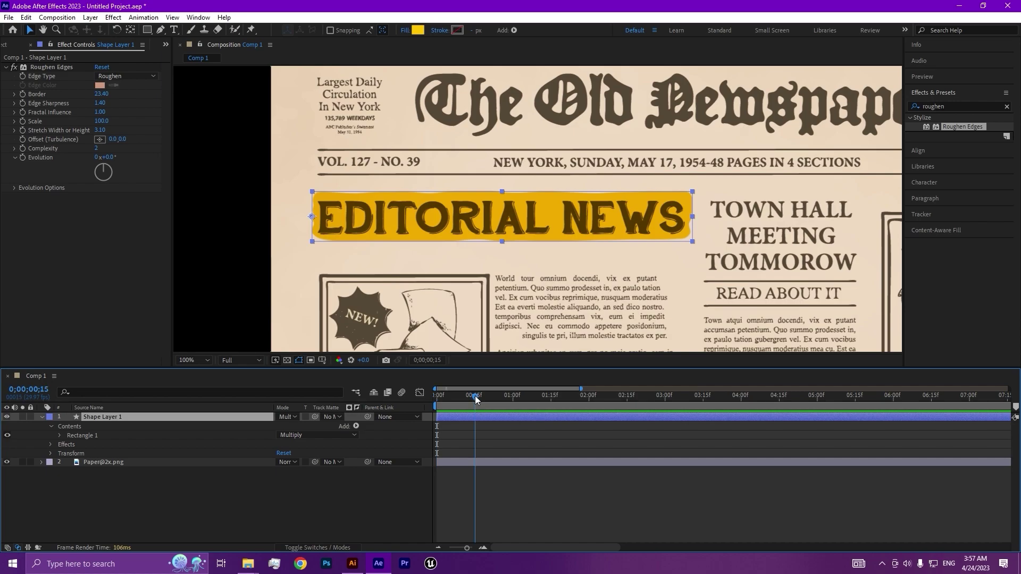
key(s)
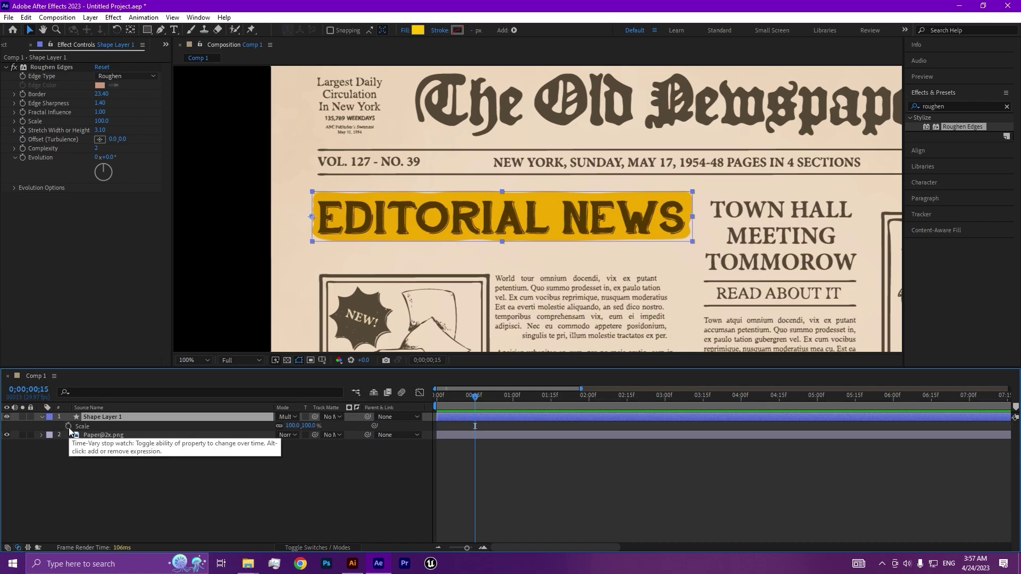
click(69, 426)
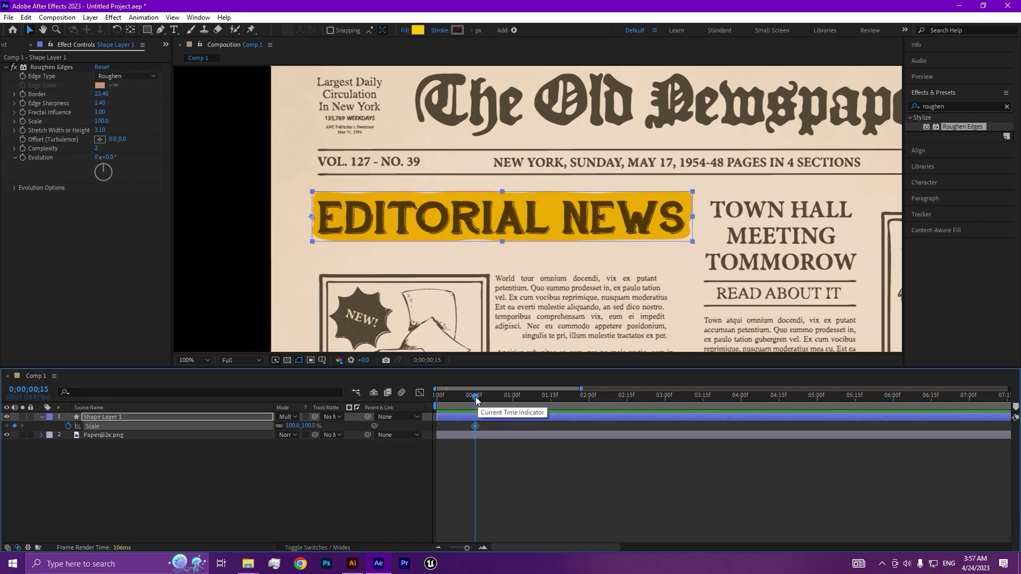
At 0f, unlink scale and set horizontal scale to 0, then ease both keyframes.
drag(473, 400, 436, 401)
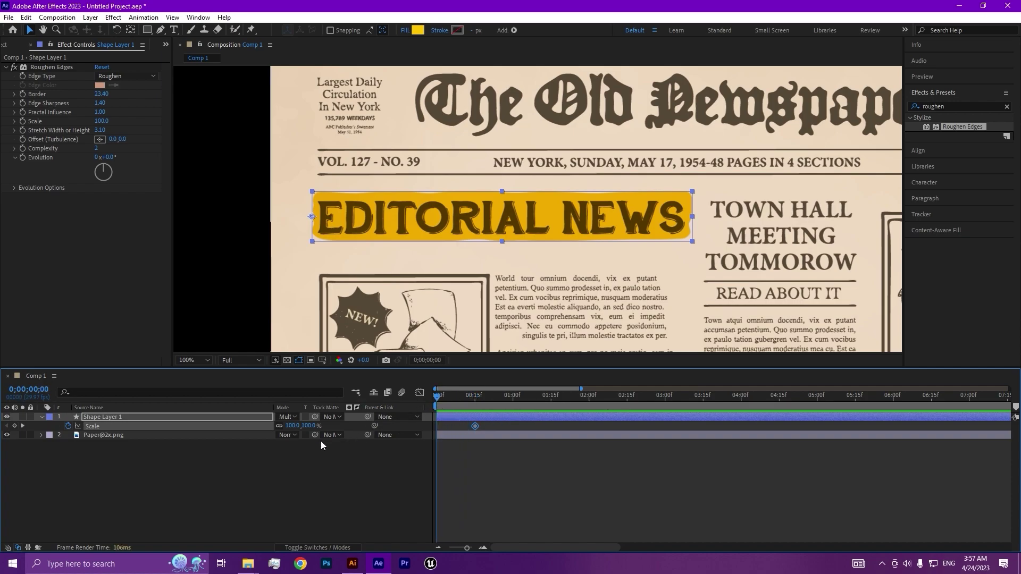
click(279, 428)
click(293, 426)
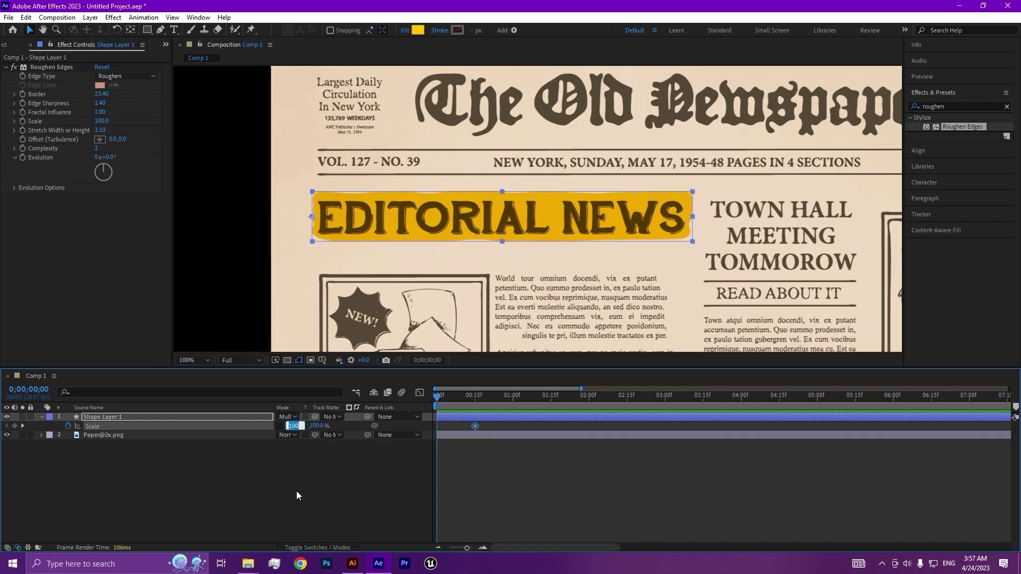
text(0)
key(Return)
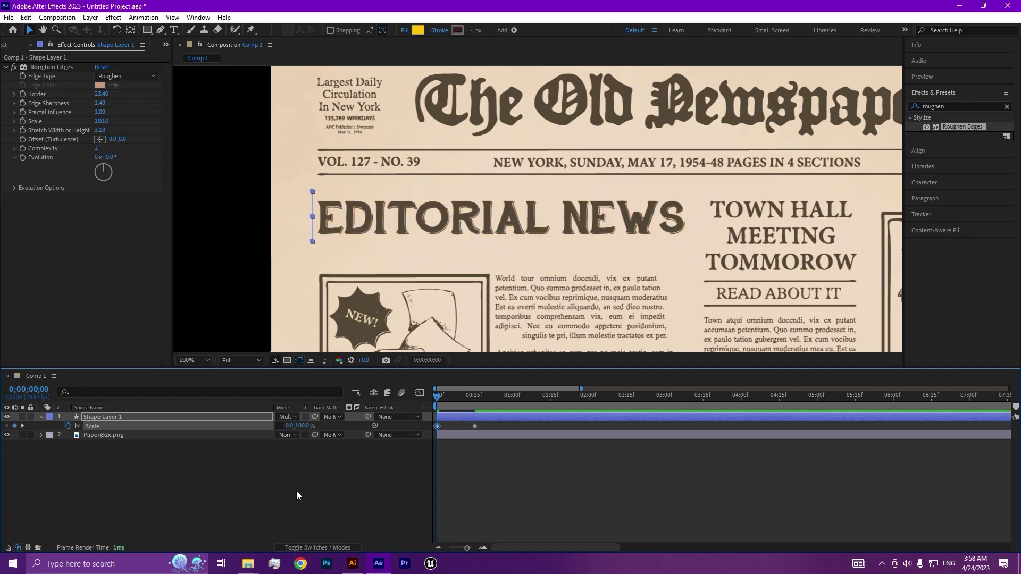
drag(500, 462, 430, 424)
key(F9)
In the speed graph, set the 15f Scale keyframe's incoming influence to about 43% and preview.
click(420, 394)
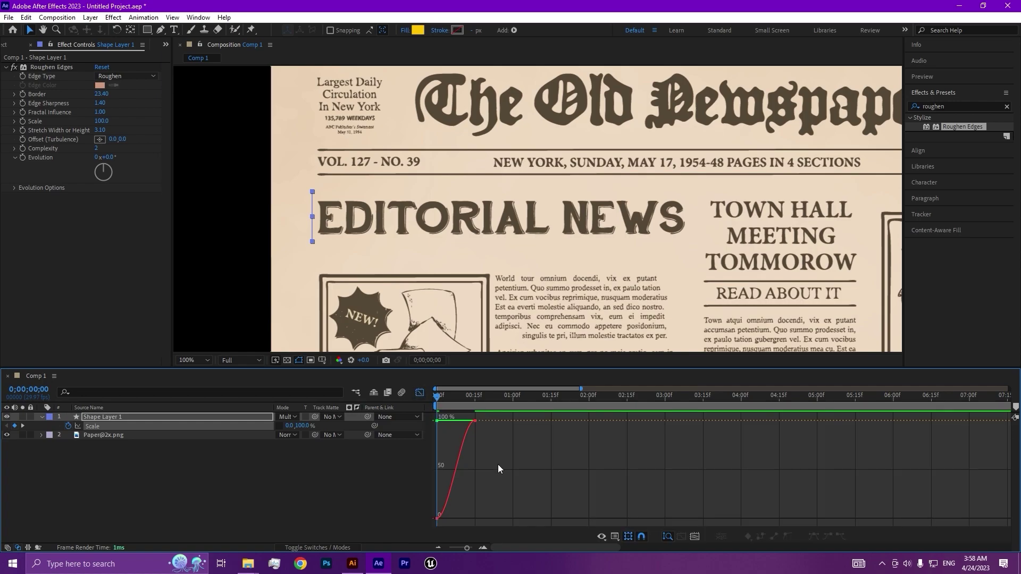
click(615, 537)
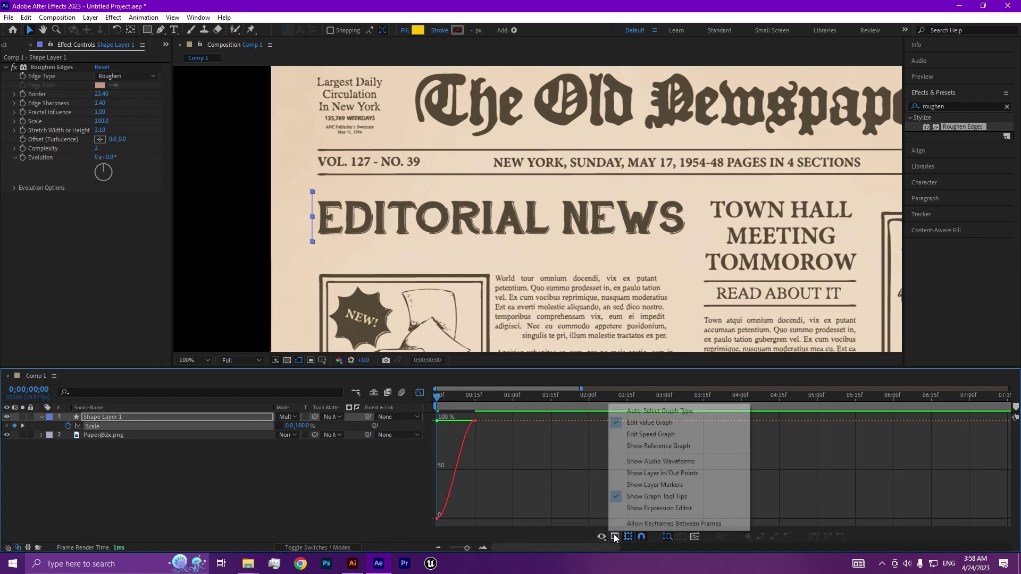
click(653, 437)
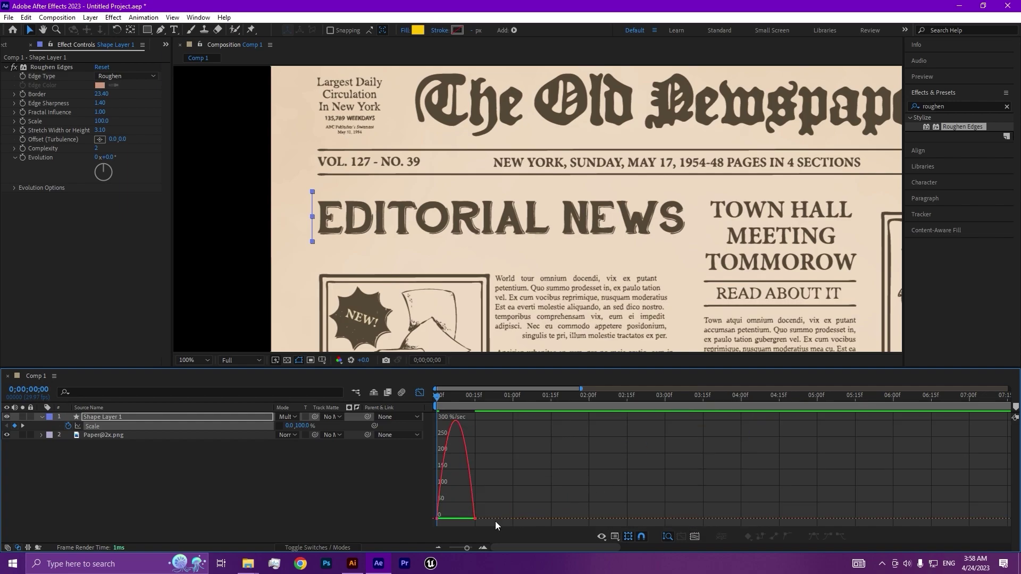
click(475, 518)
drag(471, 519, 455, 523)
key(space)
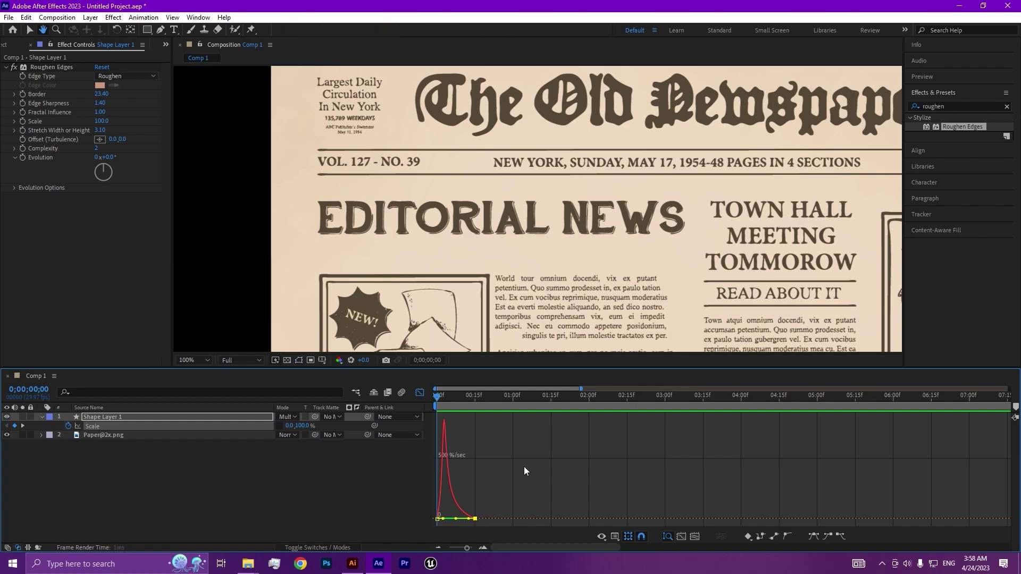
key(space)
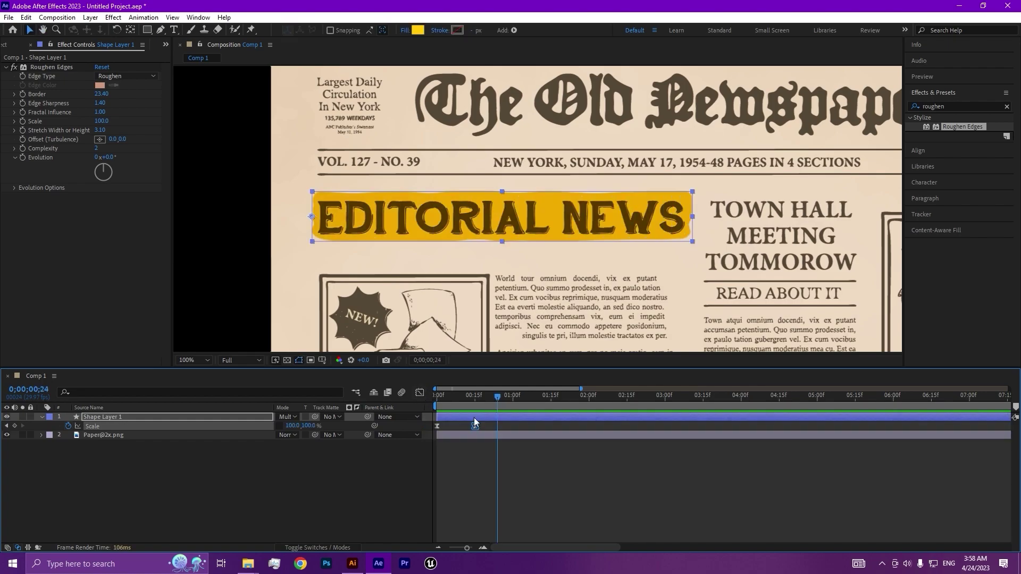
drag(478, 405, 424, 421)
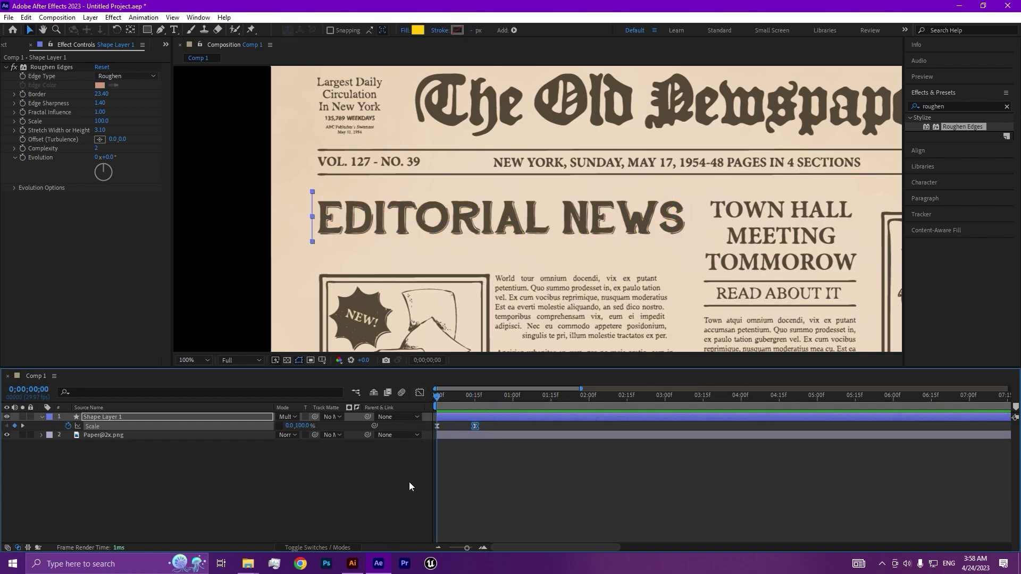
Enable motion blur on Shape Layer 1 and scrub through the grow-in to check it.
click(340, 548)
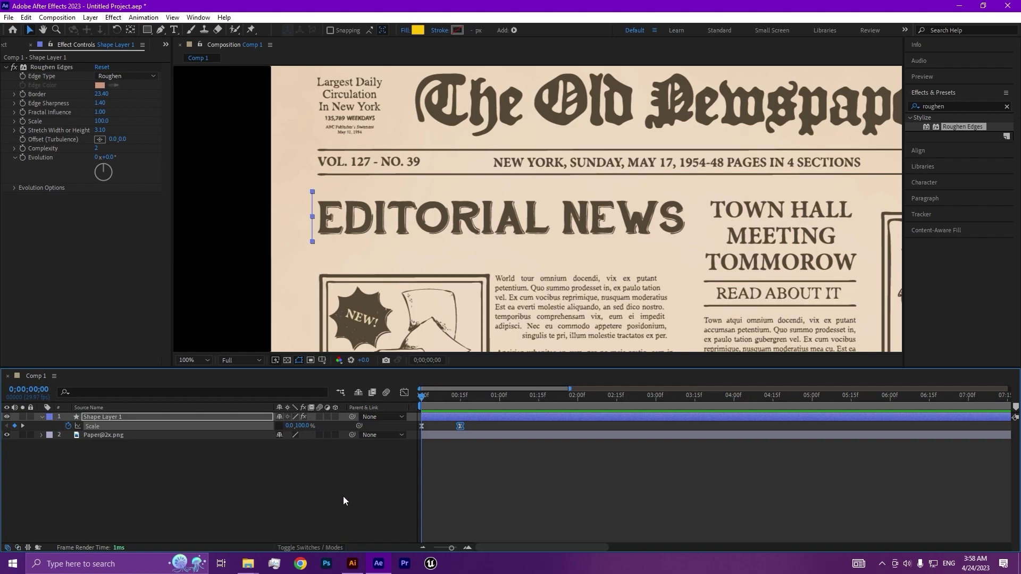
click(320, 416)
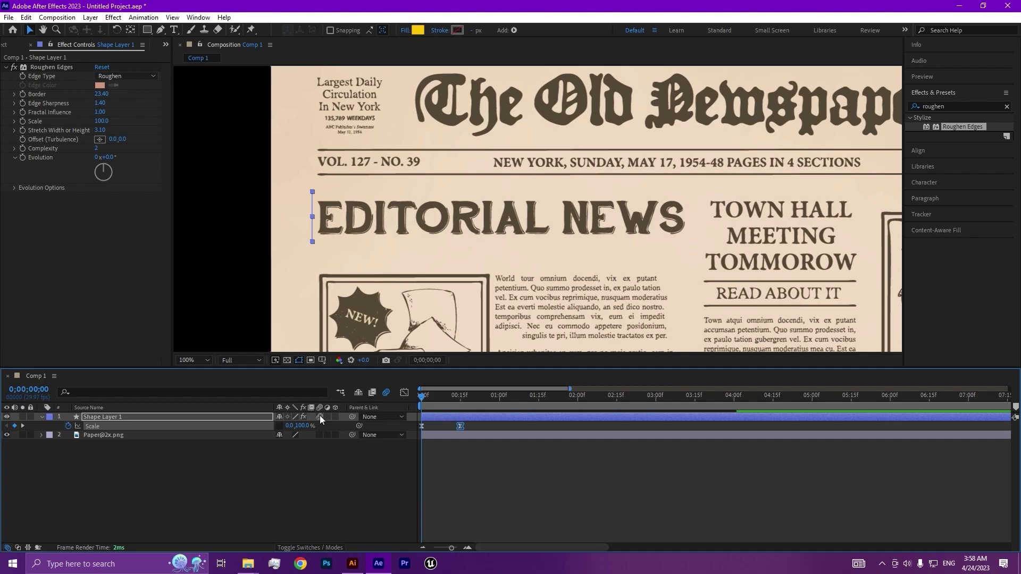
key(space)
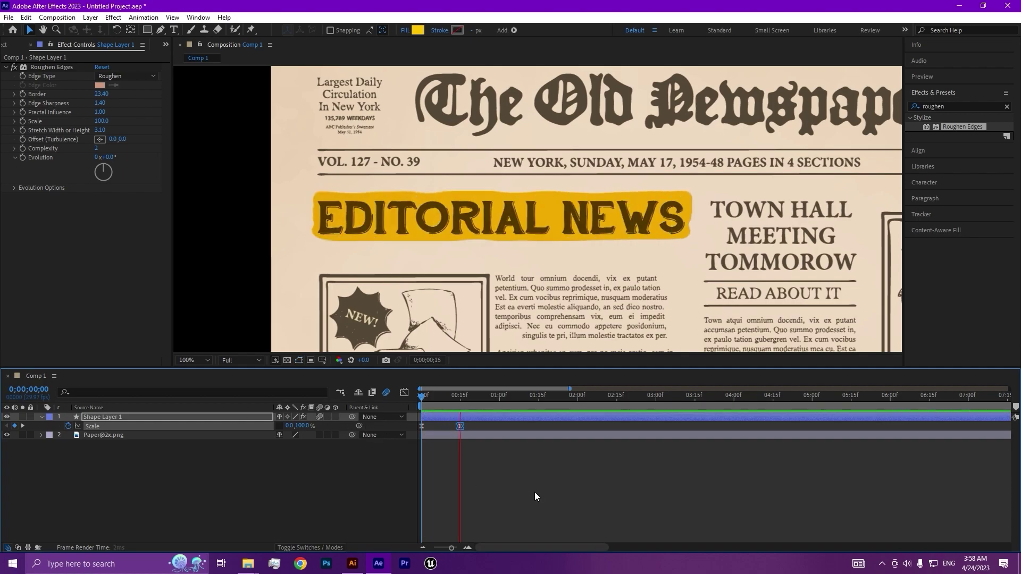
click(447, 396)
drag(447, 394, 533, 398)
scroll(483, 221, down, 2)
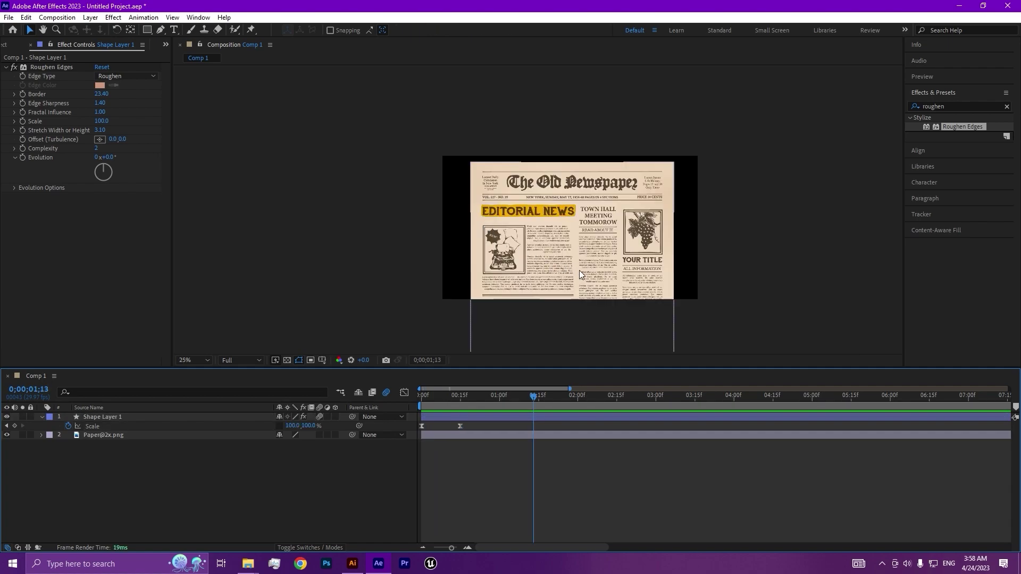
Scroll the timeline layer list back up.
scroll(579, 270, up, 4)
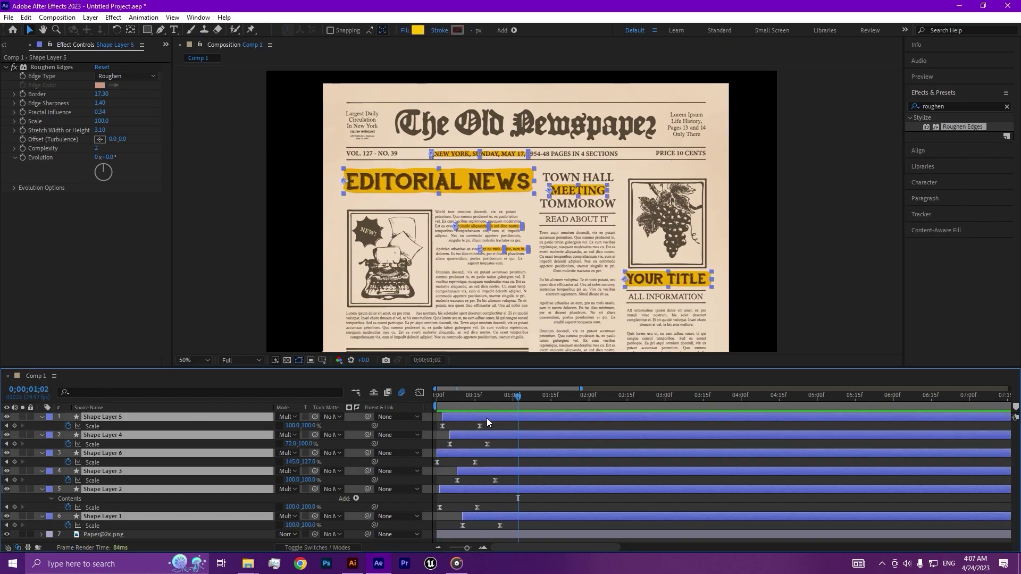
Shift the highlight layers slightly later and set an eased Position keyframe on the newspaper.
drag(487, 422, 520, 423)
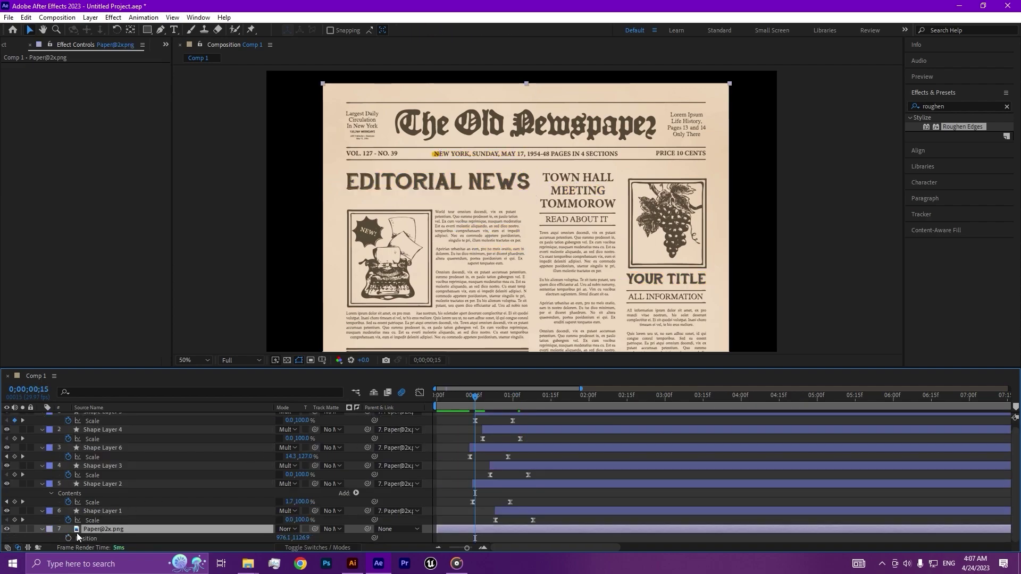
click(69, 538)
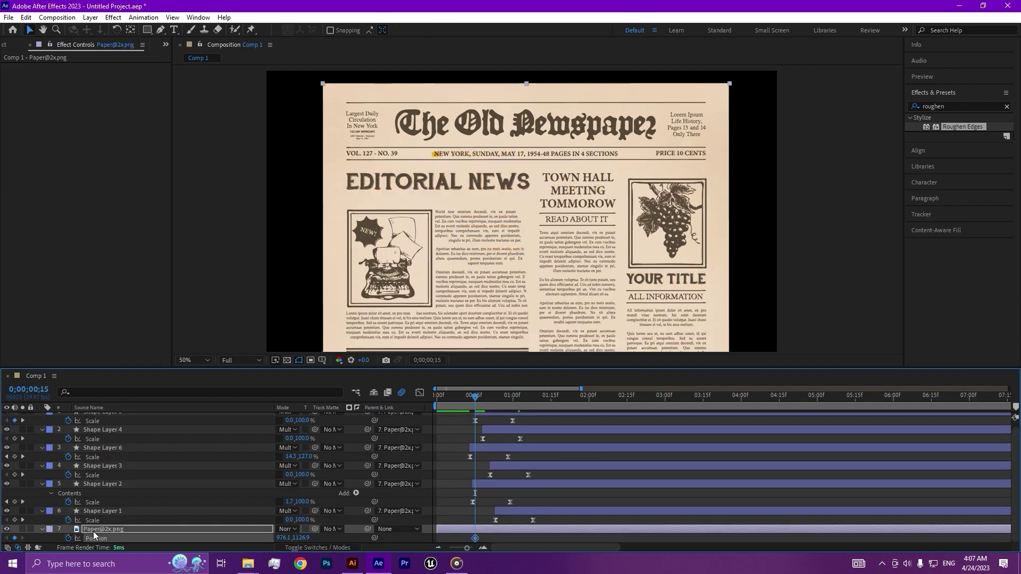
key(F9)
drag(470, 403, 421, 414)
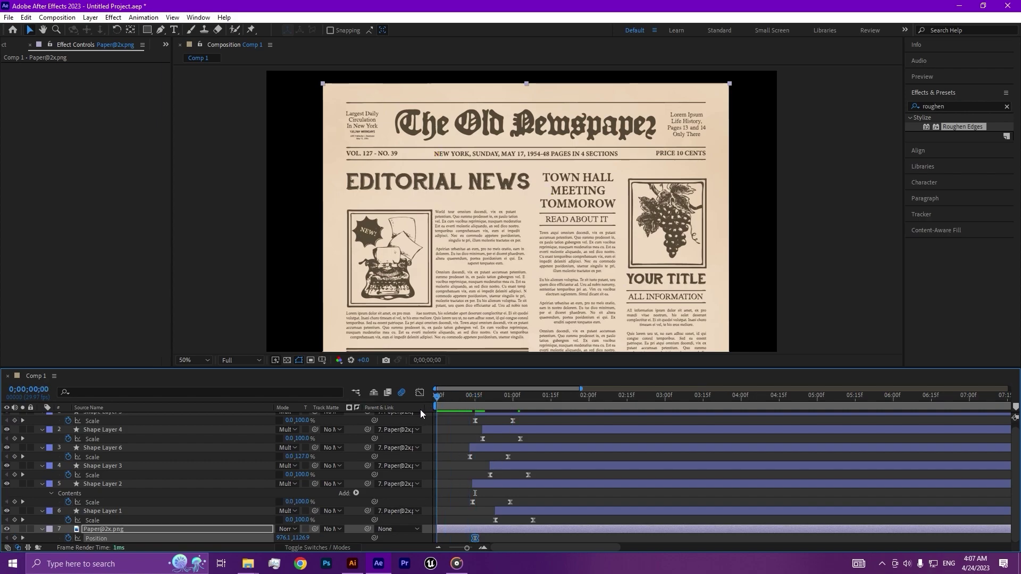
At 0f, move the newspaper fully below the frame, to about 976.1, 2320.9.
drag(530, 132, 498, 198)
key(comma)
key(comma)
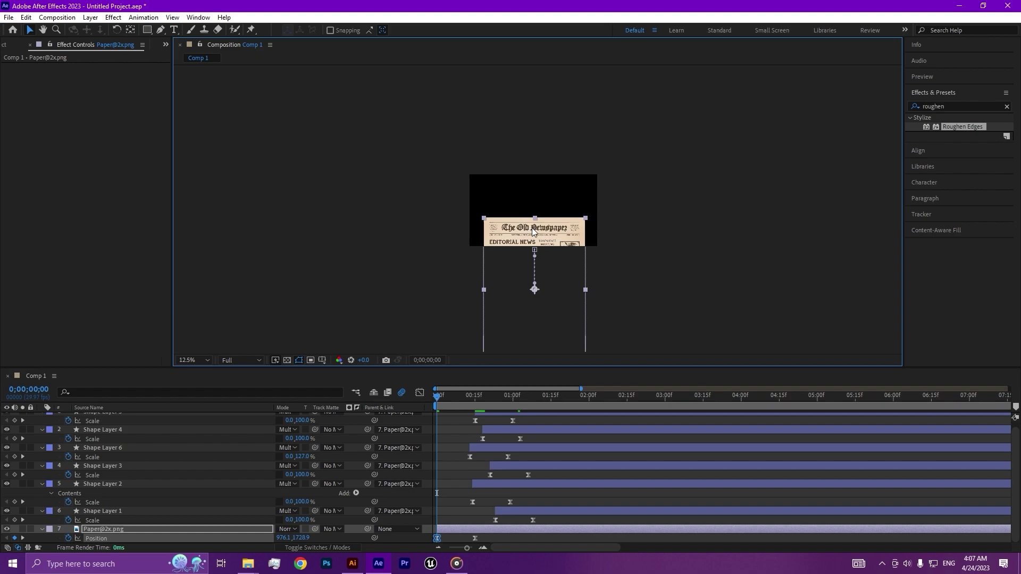
drag(535, 233, 538, 274)
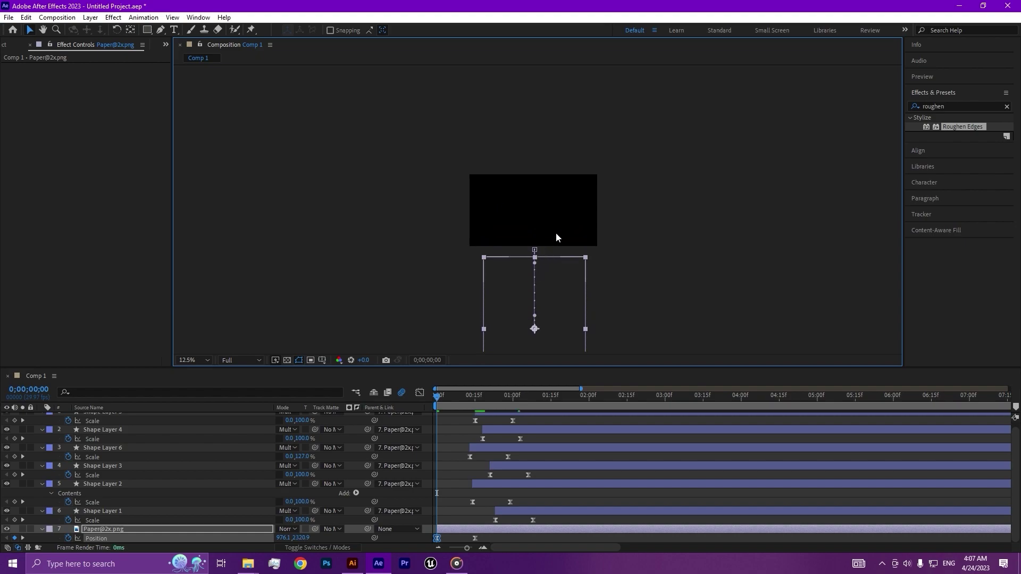
key(period)
key(period)
key(comma)
drag(554, 262, 547, 240)
key(period)
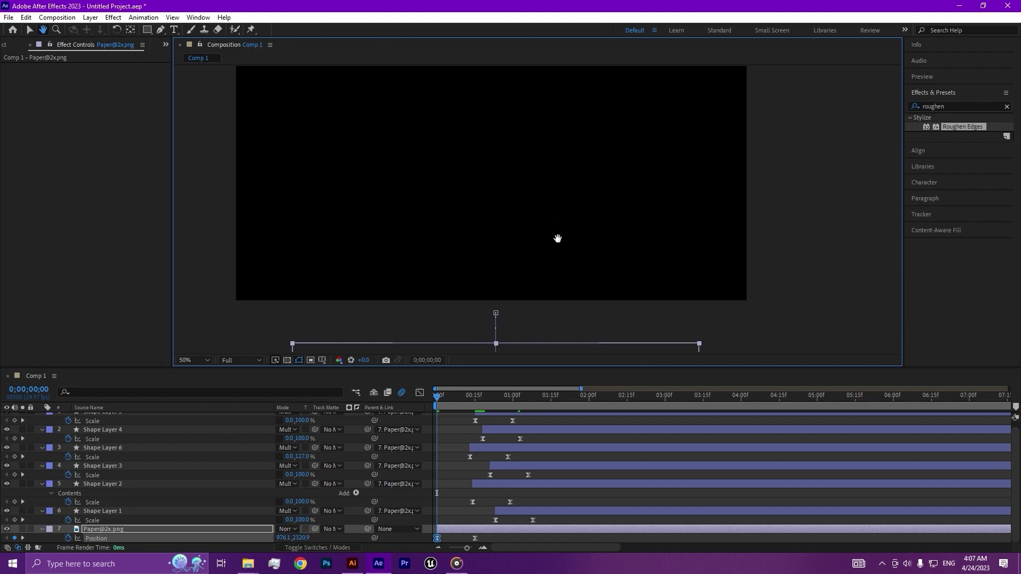
Steepen the keyframe speed curve in the Graph Editor, then preview the newspaper slide-in twice.
click(419, 392)
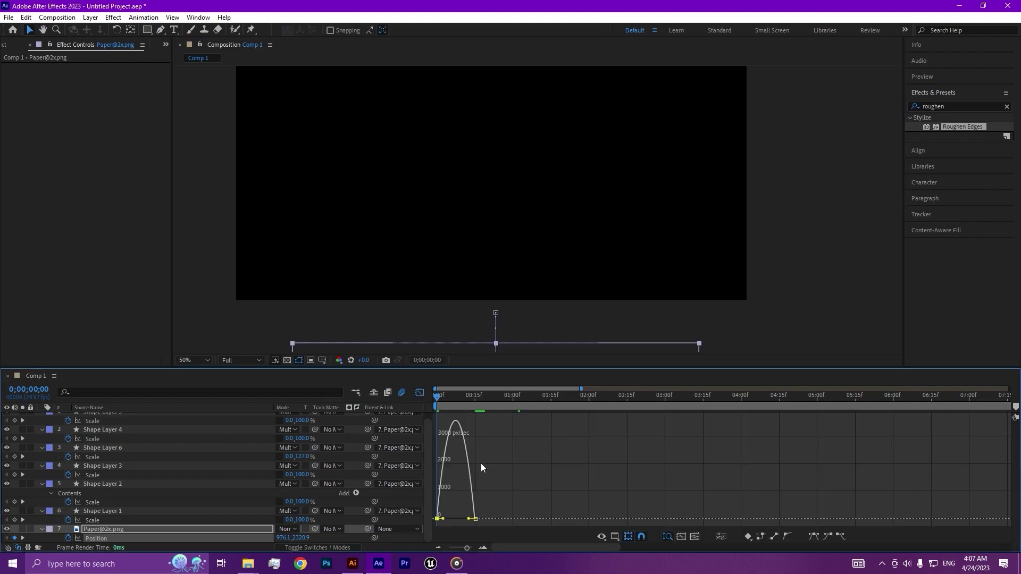
drag(469, 520, 456, 519)
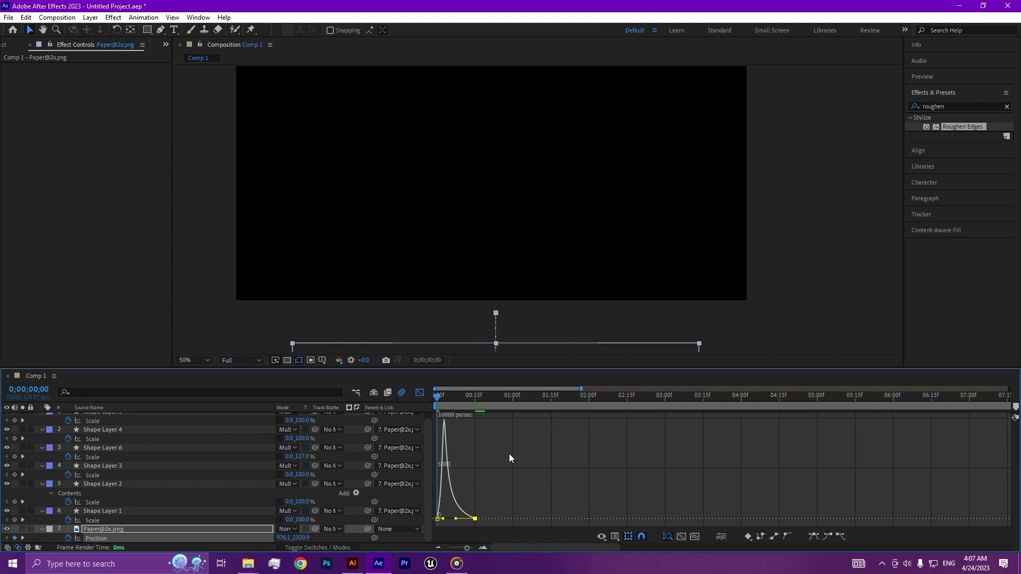
key(space)
key(space)
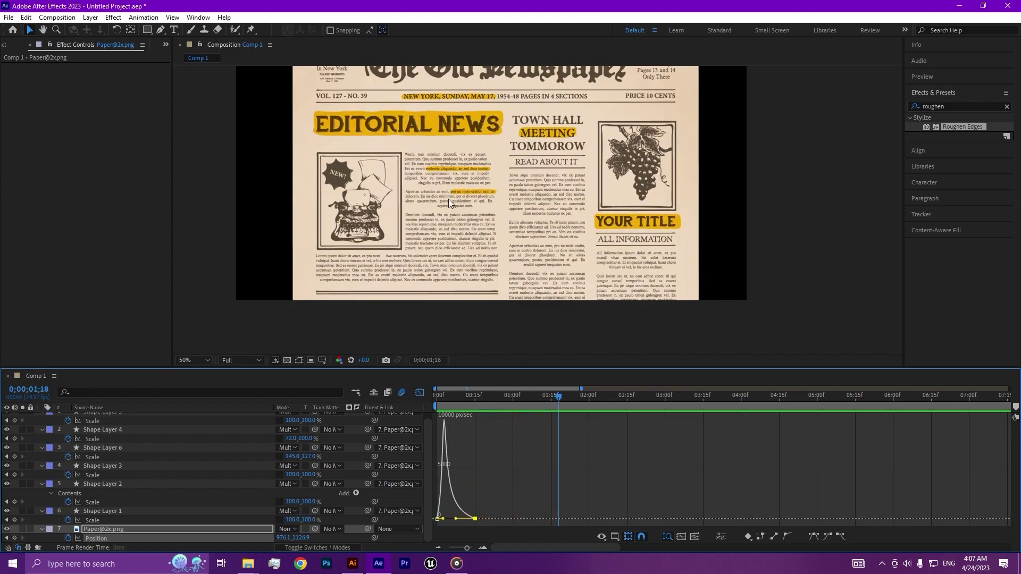
scroll(537, 183, down, 1)
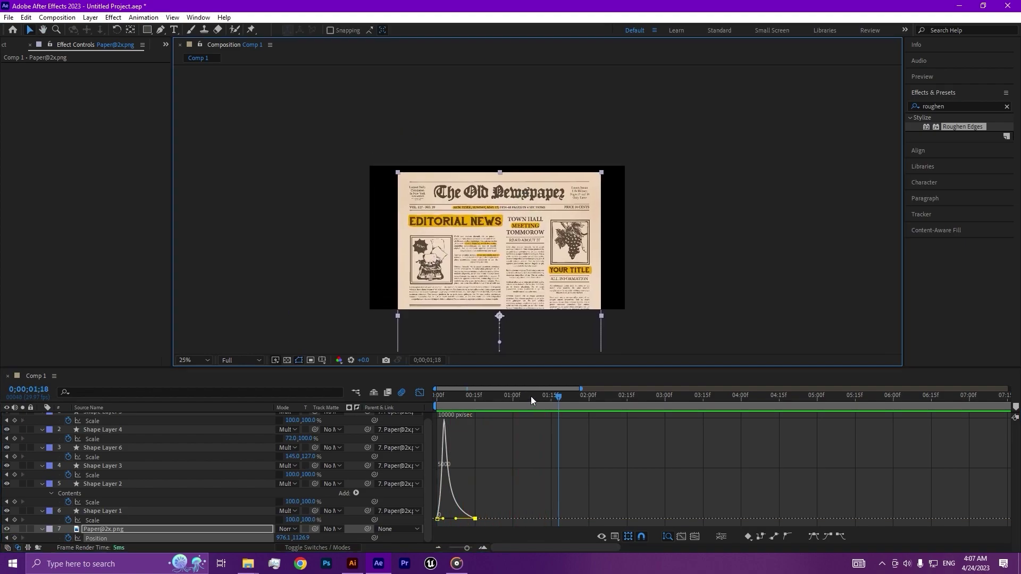
drag(531, 396, 437, 396)
key(space)
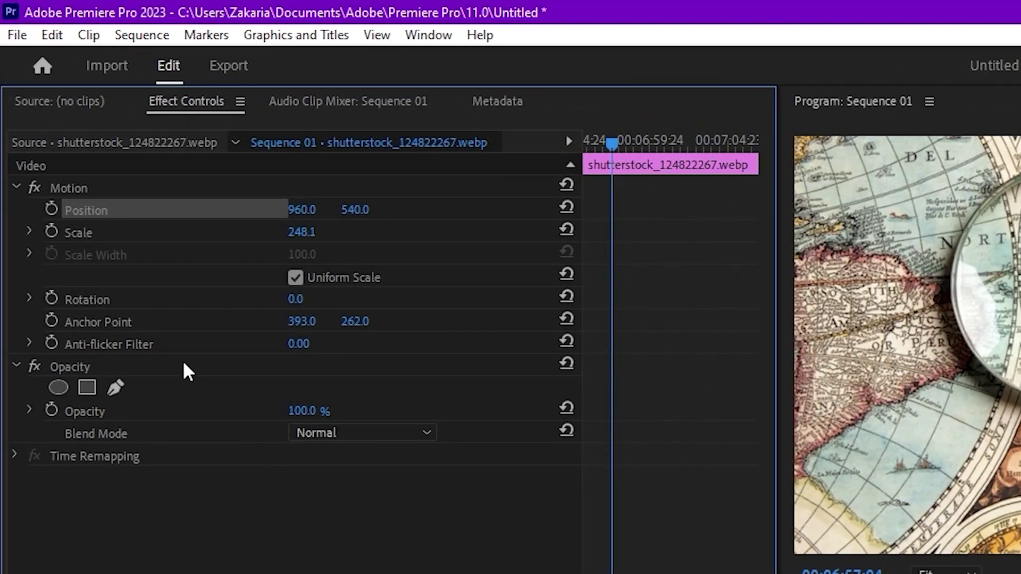
Add starting Scale and Rotation keyframes to the map, then move the playhead later.
click(50, 232)
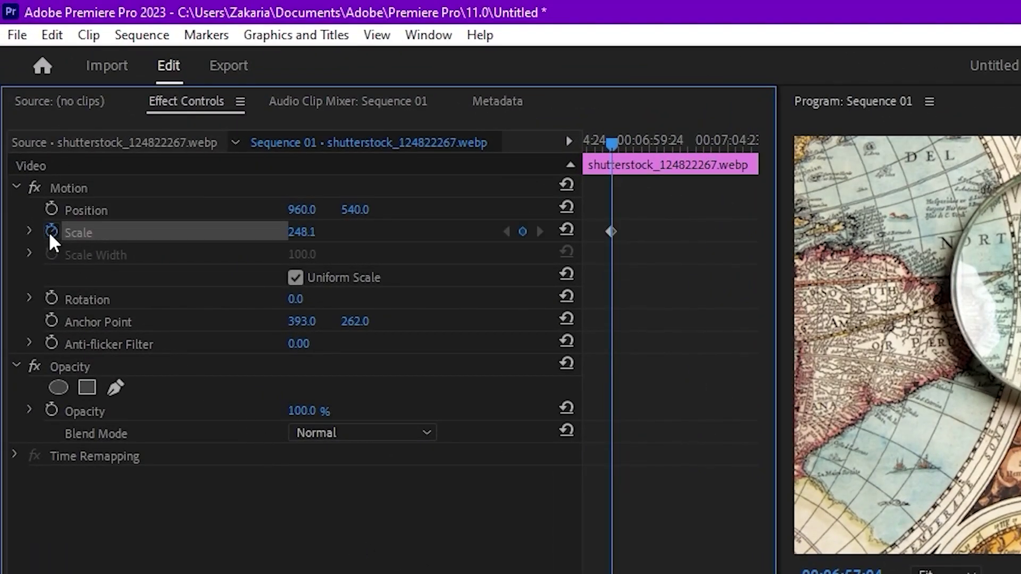
click(51, 299)
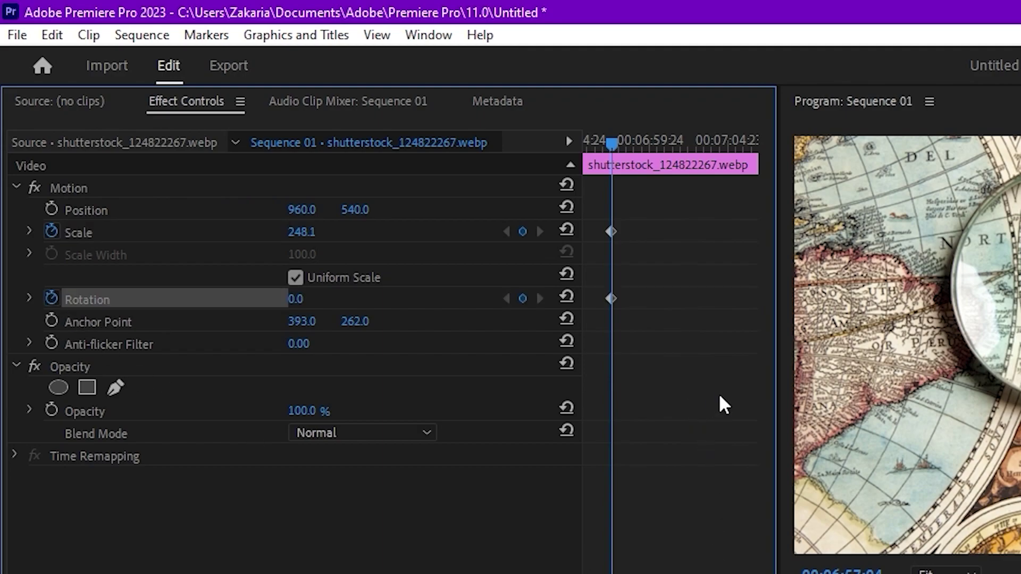
drag(638, 200, 585, 299)
drag(630, 143, 690, 156)
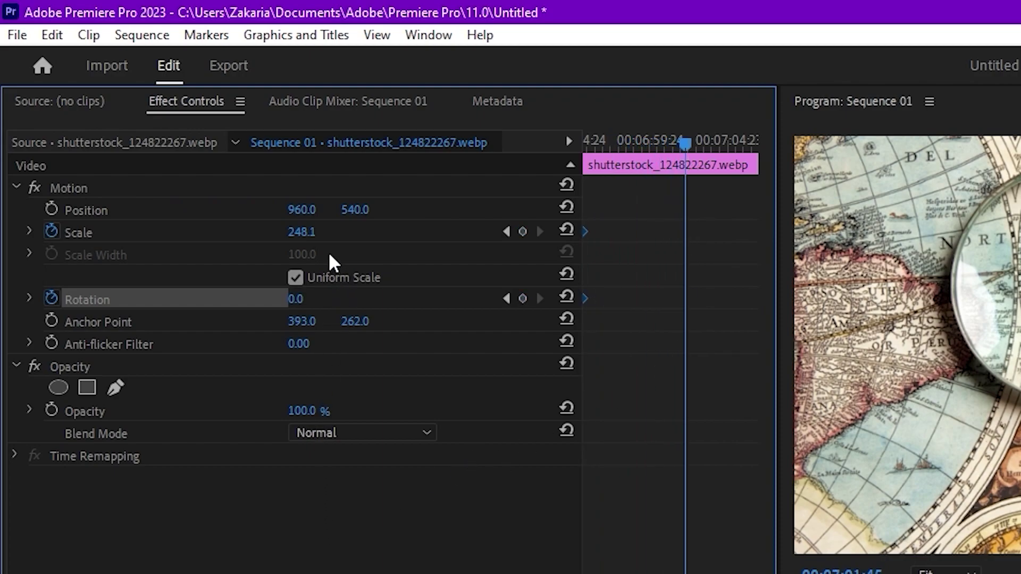
Set the ending keyframes to Scale 288.1 and Rotation 10°, spreading them later in time.
click(317, 231)
key(shift+Up)
key(shift+Up)
key(shift+Up)
key(shift+Up)
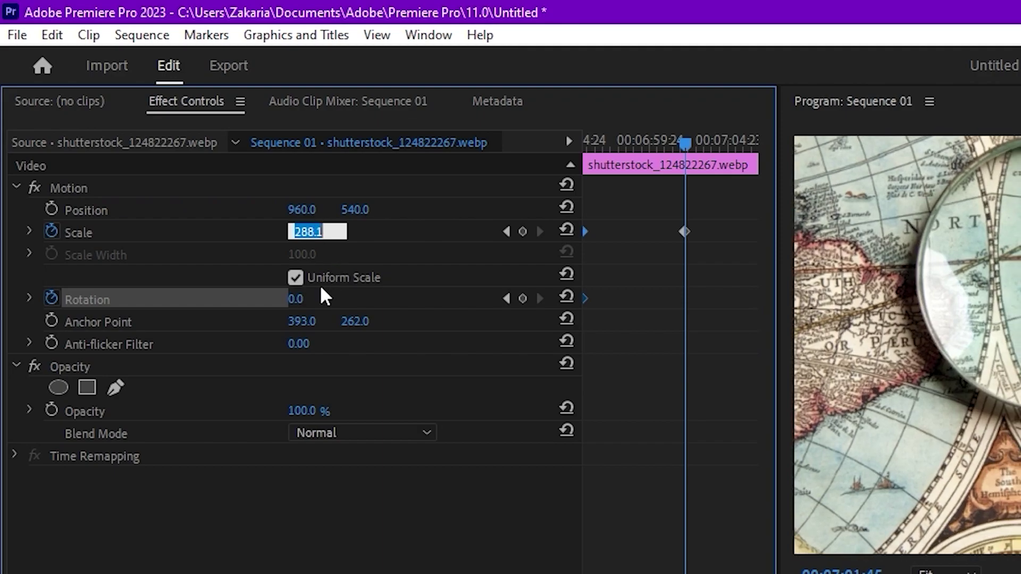
click(296, 298)
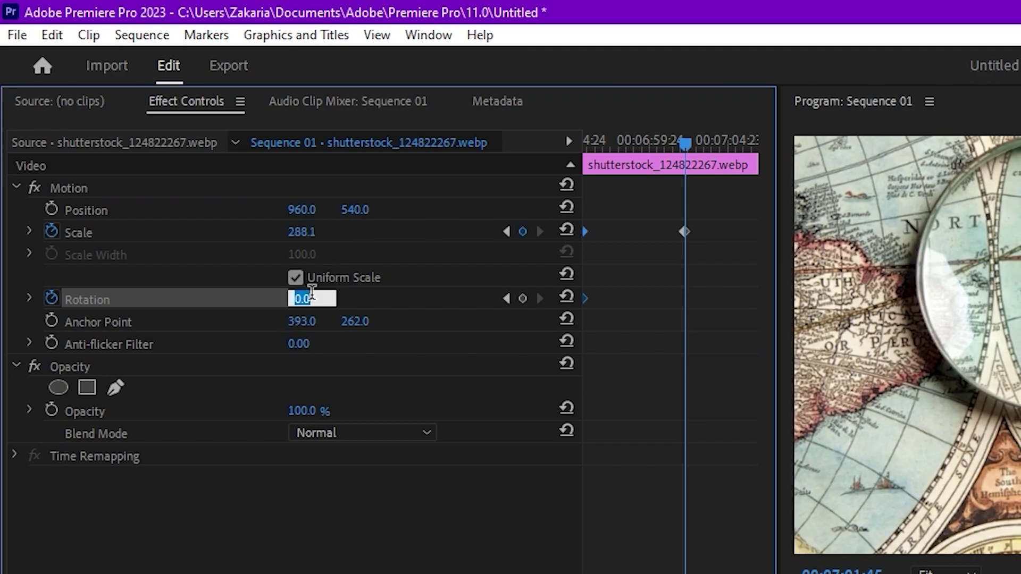
key(shift+Up)
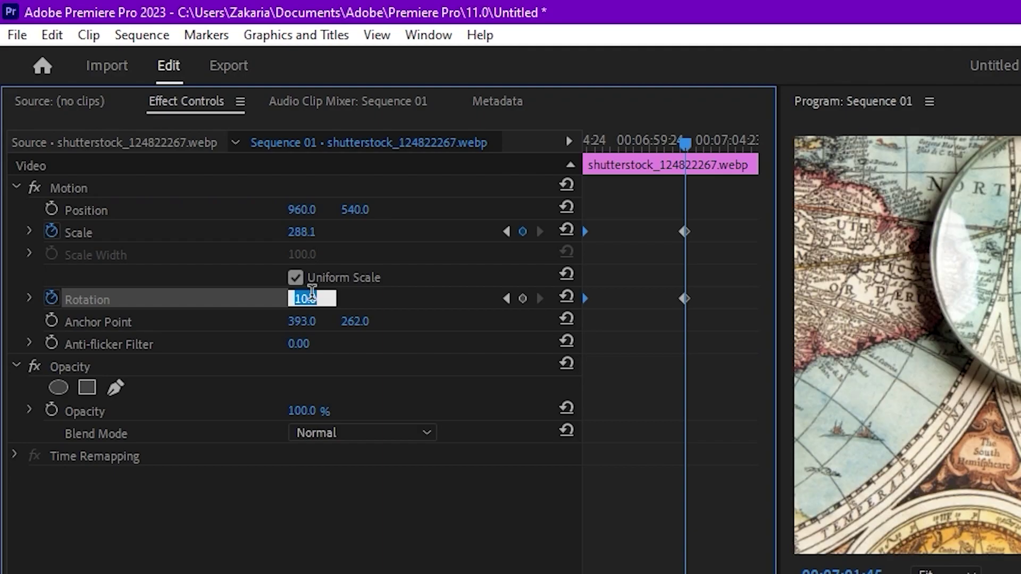
drag(724, 208, 718, 309)
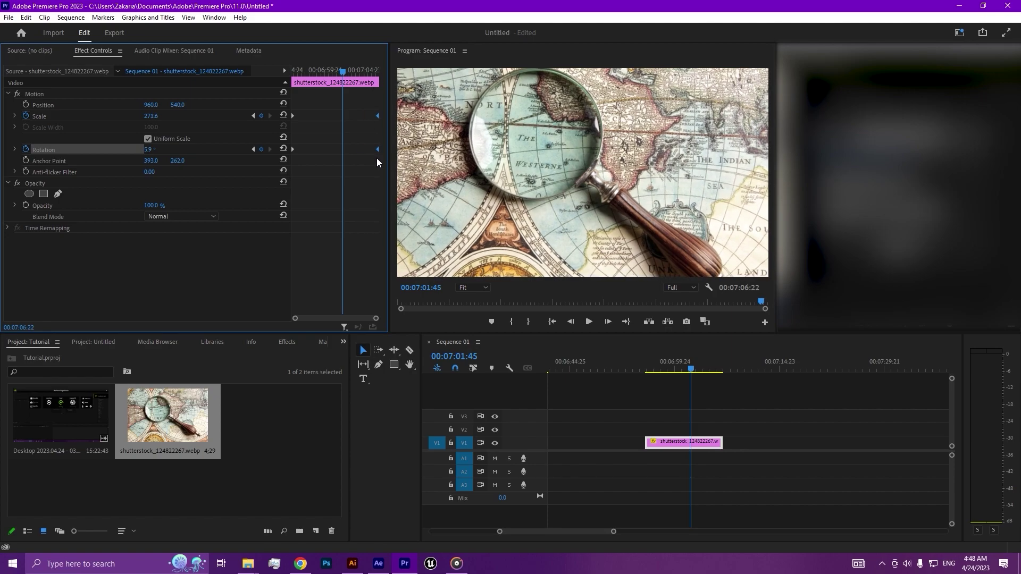
Play the map's zoom-and-rotate animation from the start, then zoom the timeline out.
drag(341, 83, 295, 87)
key(space)
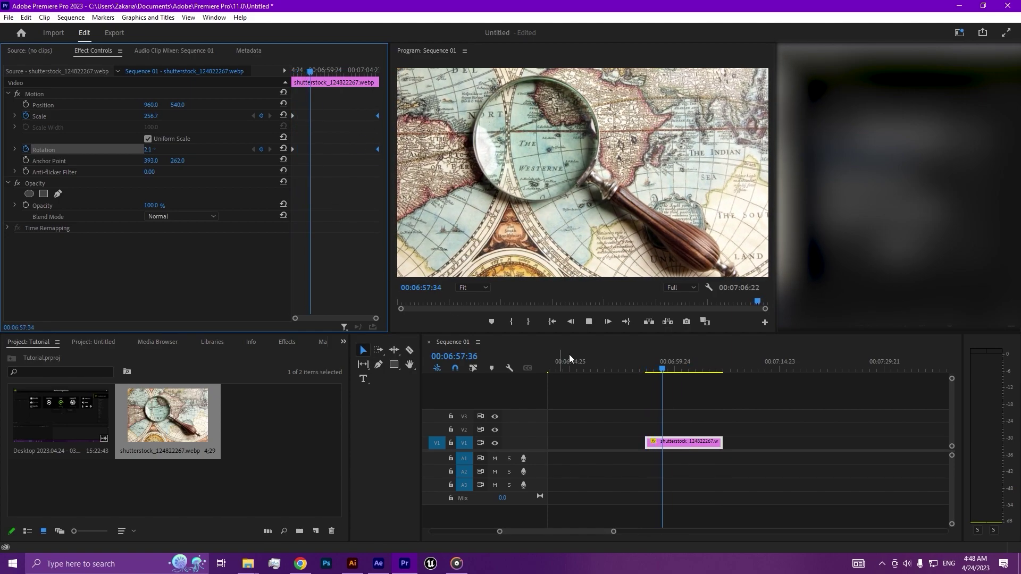
drag(716, 412, 755, 419)
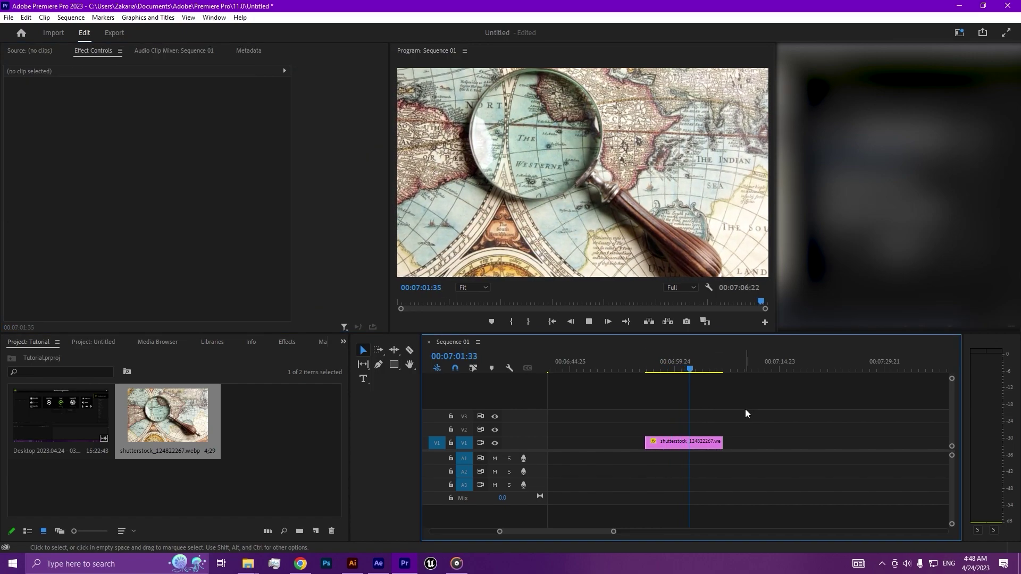
key(space)
key(minus)
key(minus)
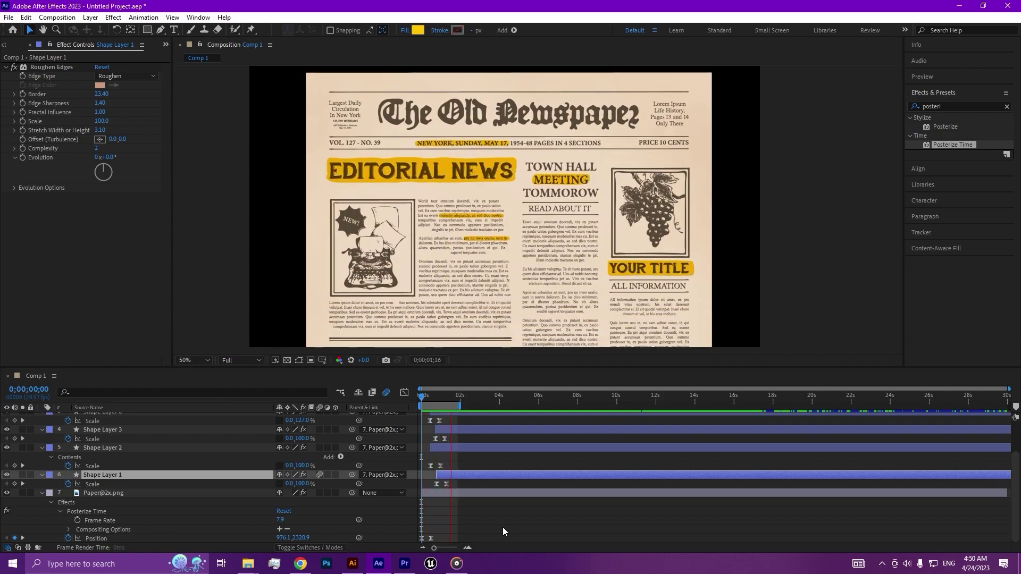
Stop the preview and add Comp 1 to the Render Queue.
click(357, 405)
click(9, 17)
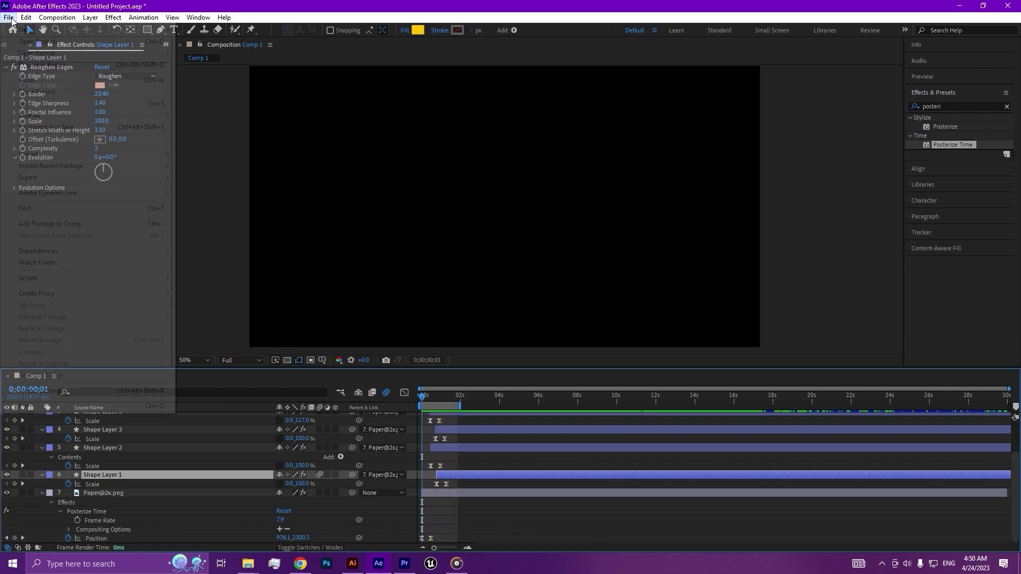
mouse_move(119, 183)
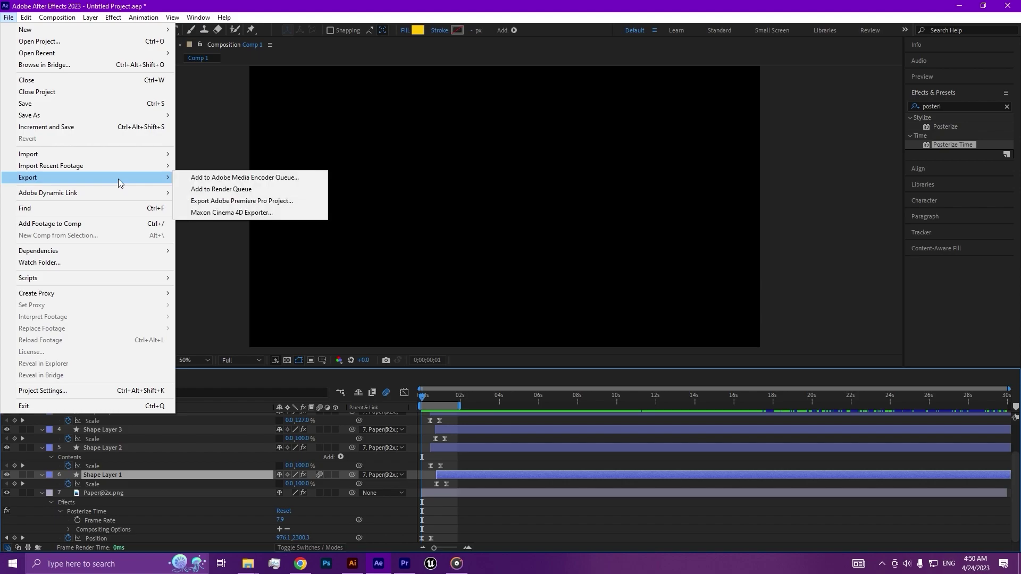
click(293, 191)
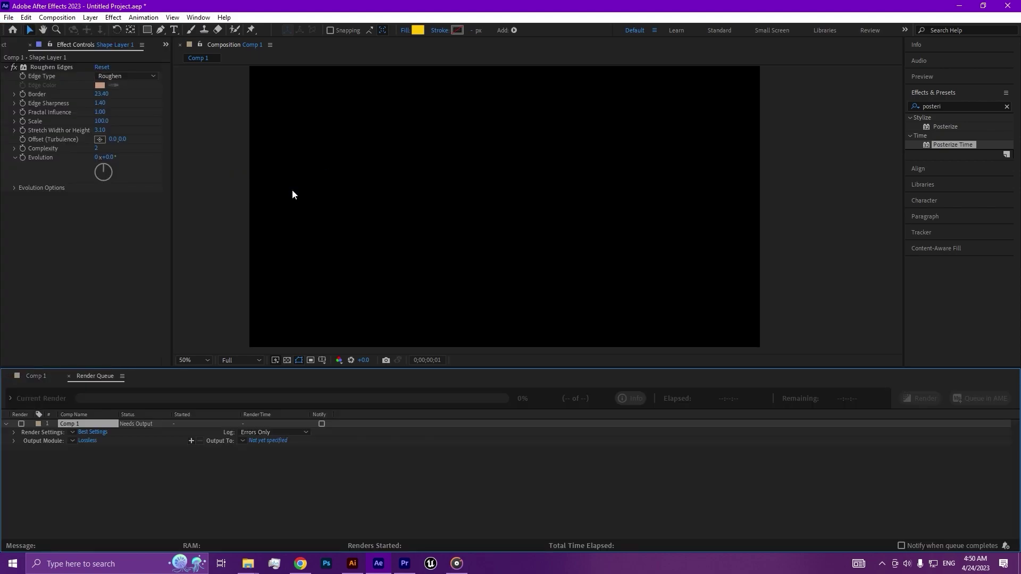
Set the output module to QuickTime with RGB + Alpha channels and choose the output file.
click(94, 441)
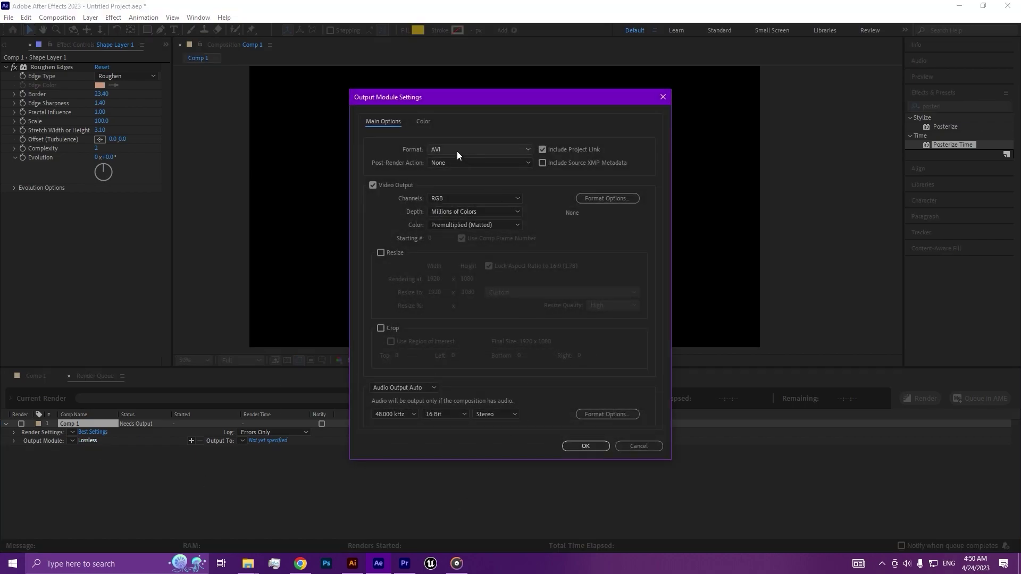
click(456, 150)
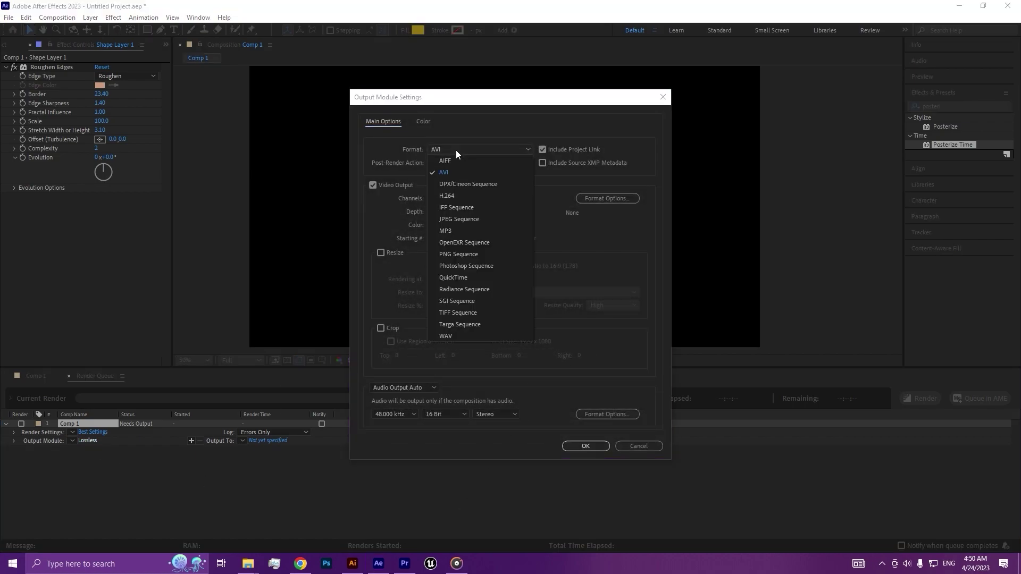
click(490, 277)
click(490, 196)
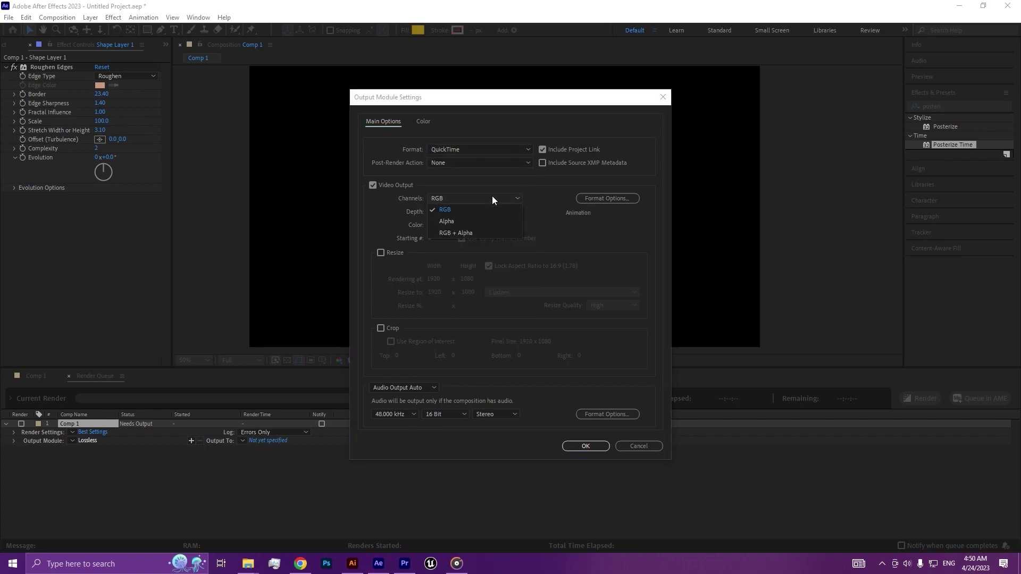
click(460, 234)
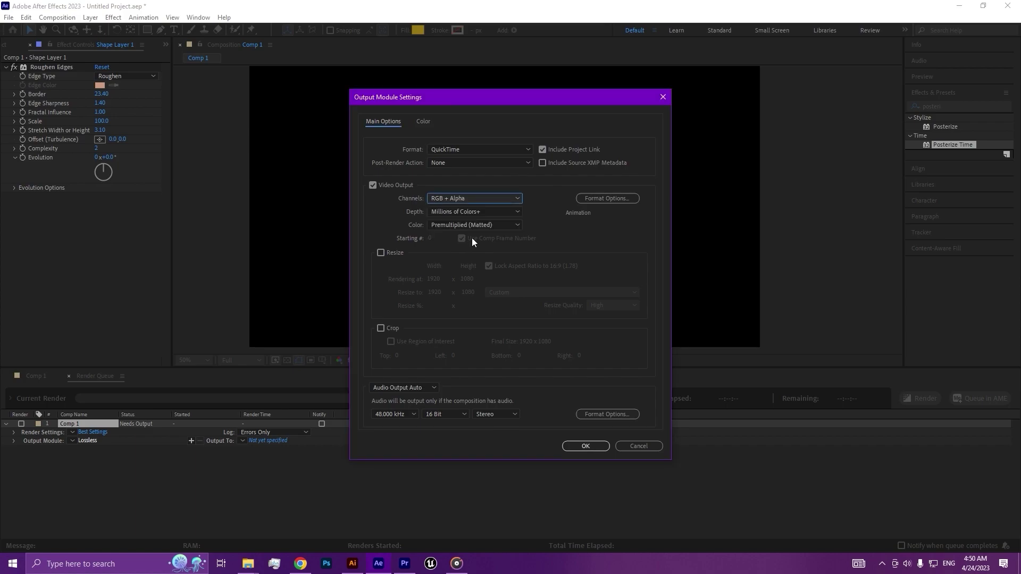
click(586, 446)
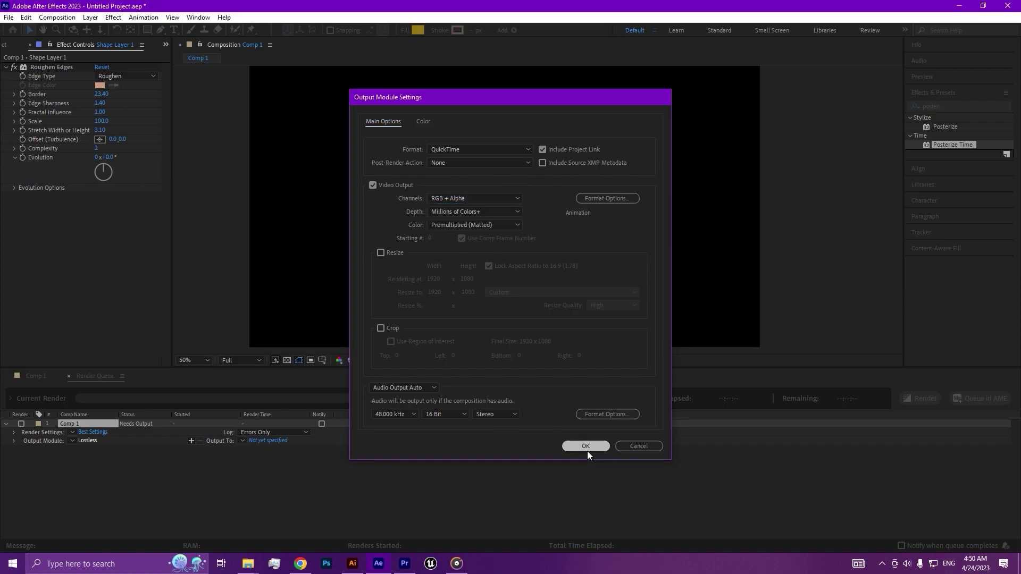
click(281, 439)
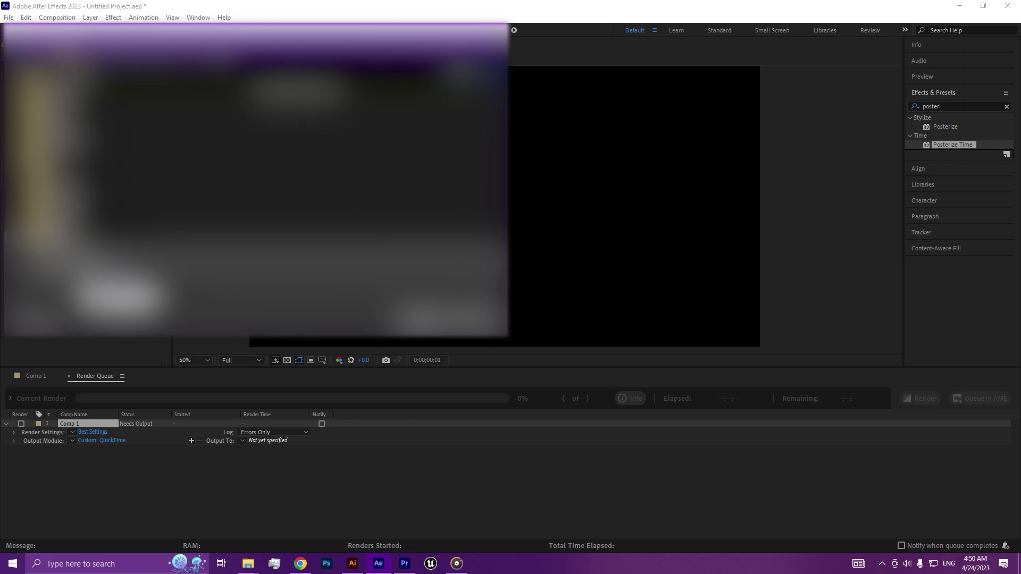
Save the render as Comp 1.mov, render it, and return to Premiere Pro.
click(450, 319)
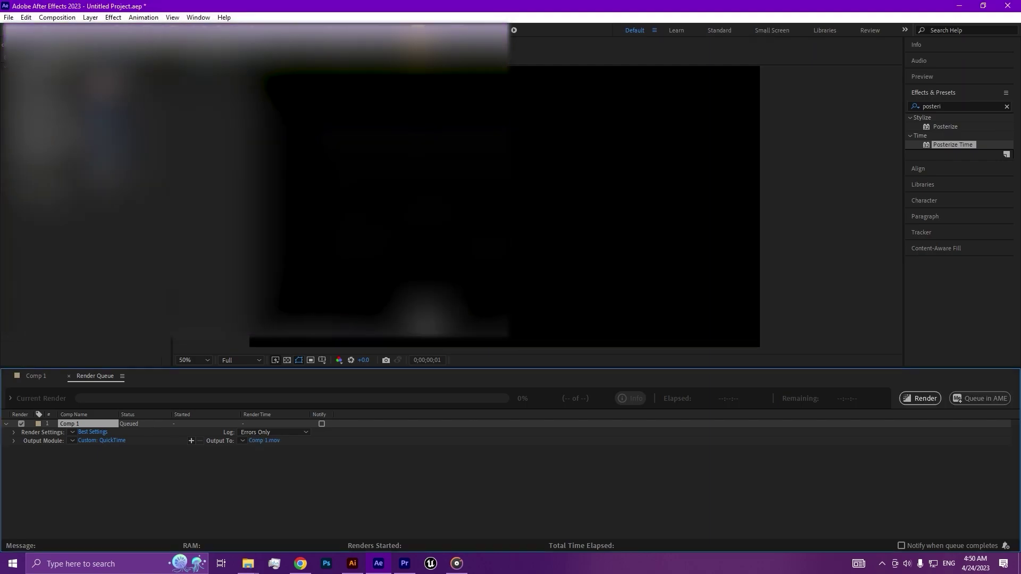
click(922, 399)
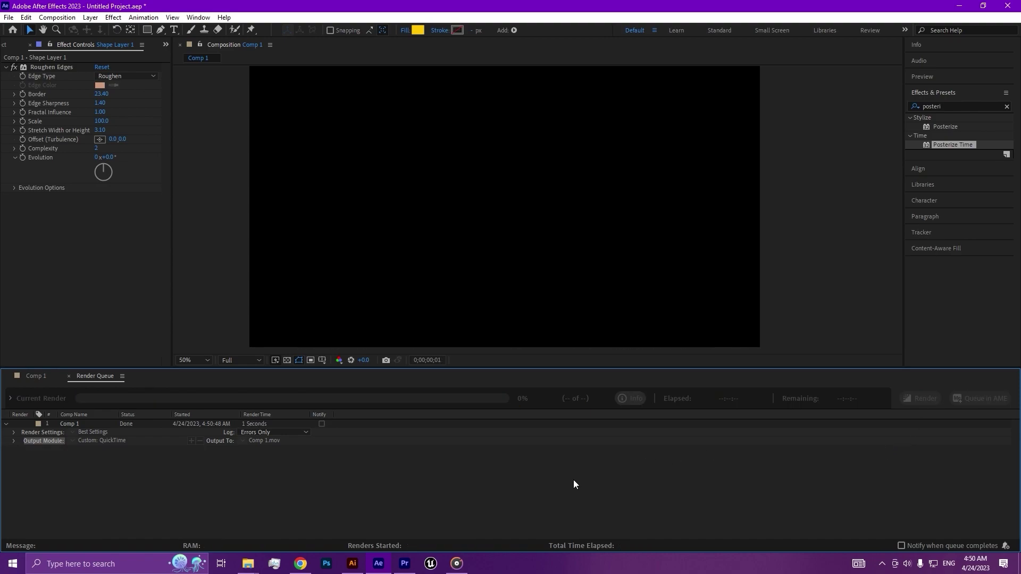
click(406, 564)
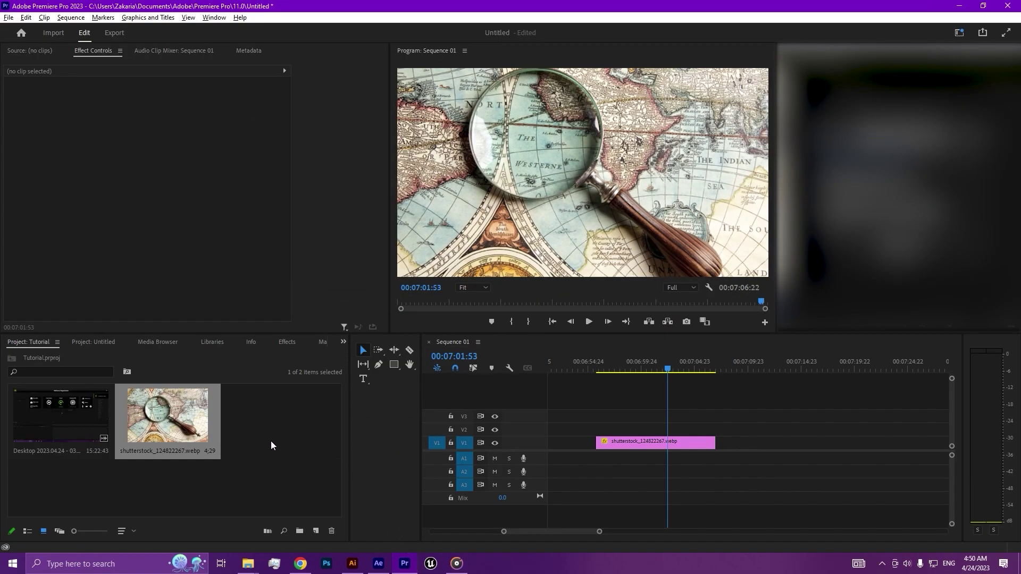
Clear the selection in the Project panel bin.
click(270, 440)
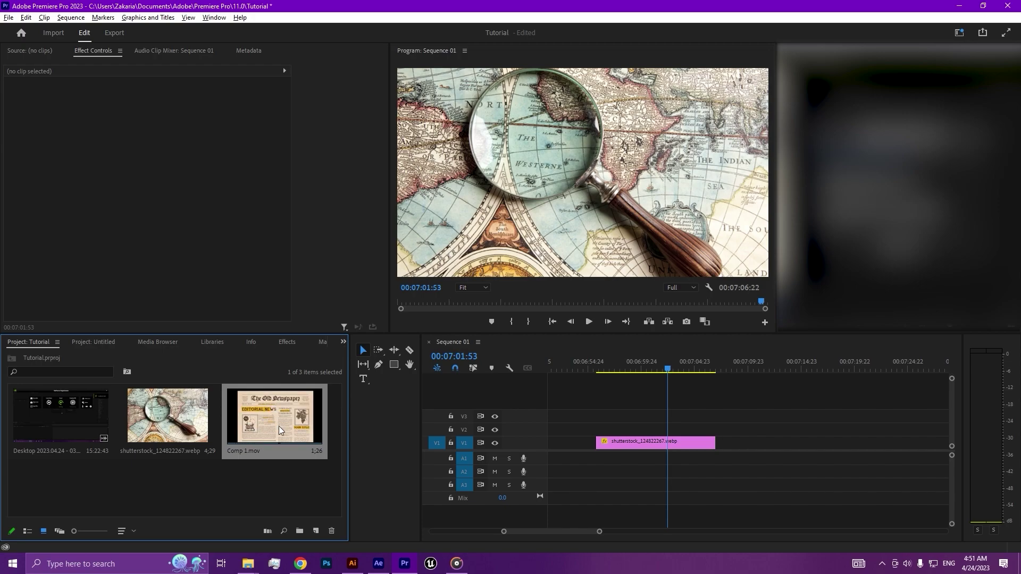
Place Comp 1.mov on V2 above the map and find the frame where the newspaper lands.
drag(282, 428, 644, 417)
scroll(621, 415, up, 5)
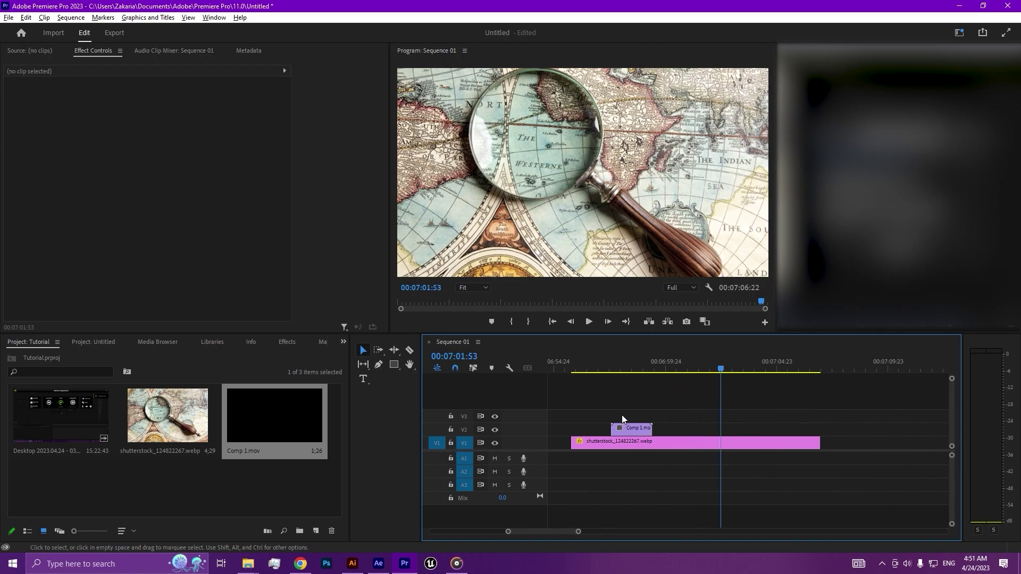
drag(628, 371, 601, 384)
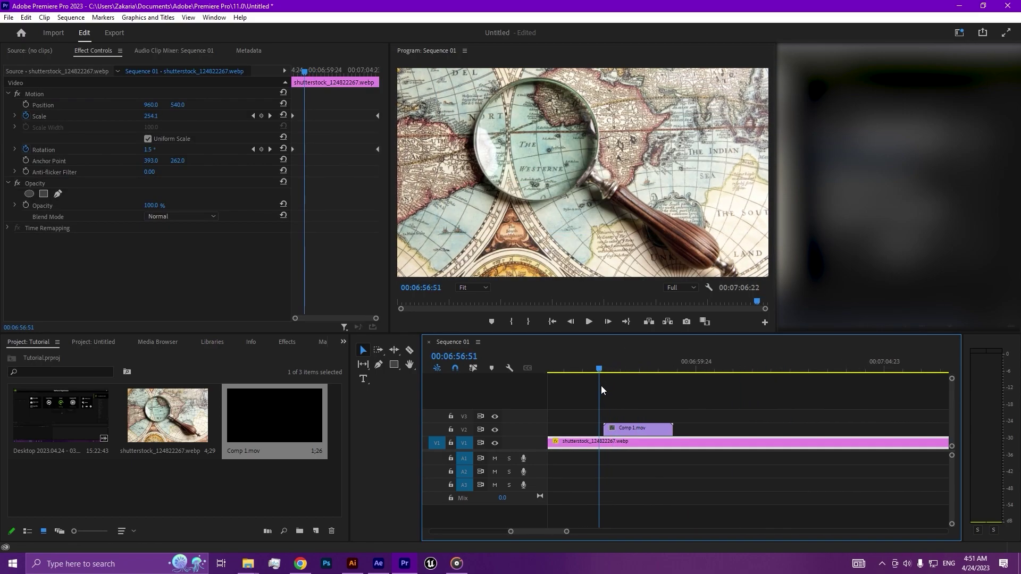
key(space)
key(space)
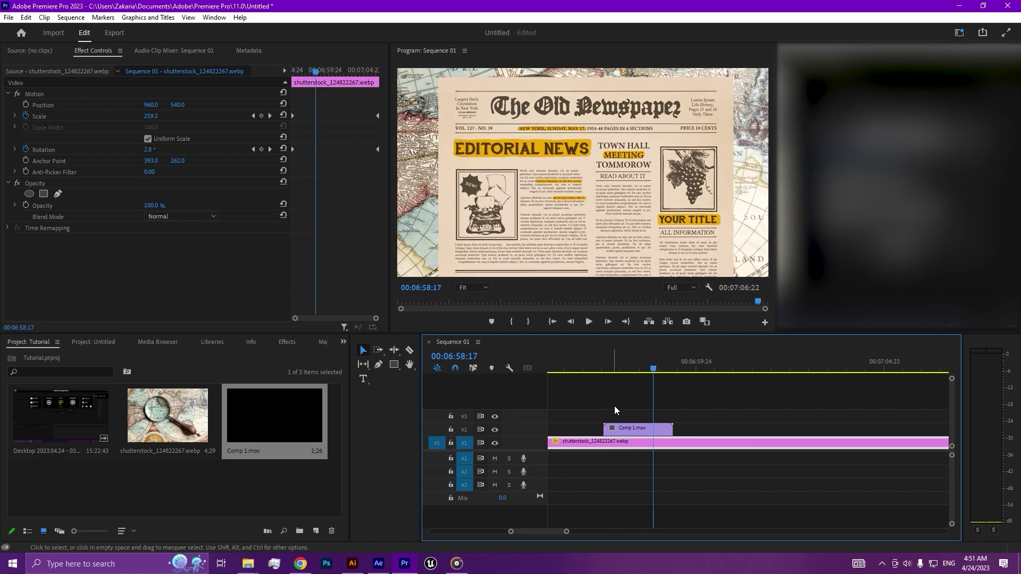
drag(642, 371, 605, 381)
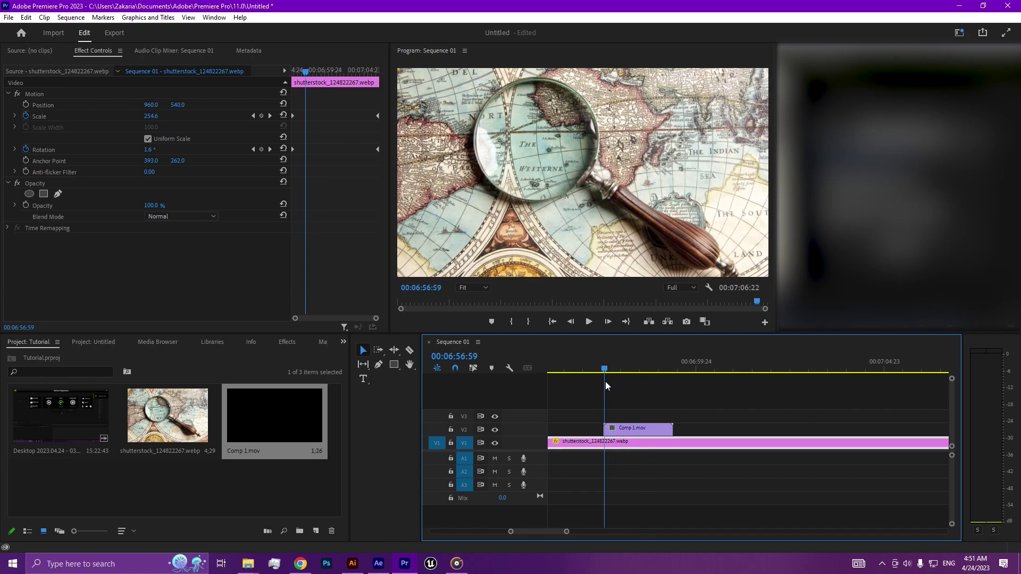
key(space)
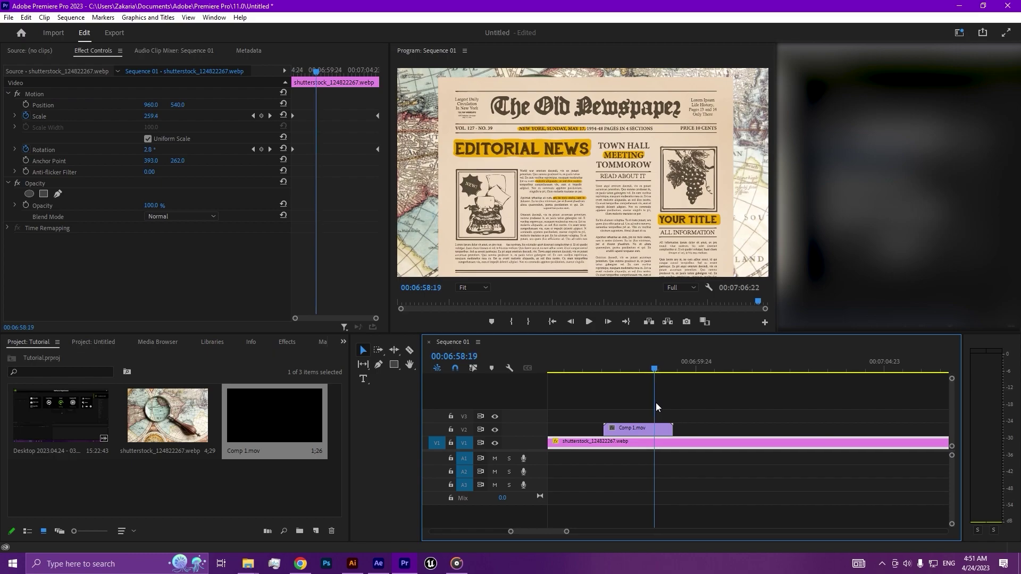
Split the newspaper clip at that frame with Ctrl+K and place a copy further along.
click(653, 429)
key(ctrl+k)
mouse_move(664, 429)
mouse_down()
mouse_move(688, 433)
mouse_move(655, 436)
mouse_up()
Line the newspaper pieces up end to end and play back to check the animation.
drag(667, 429, 705, 432)
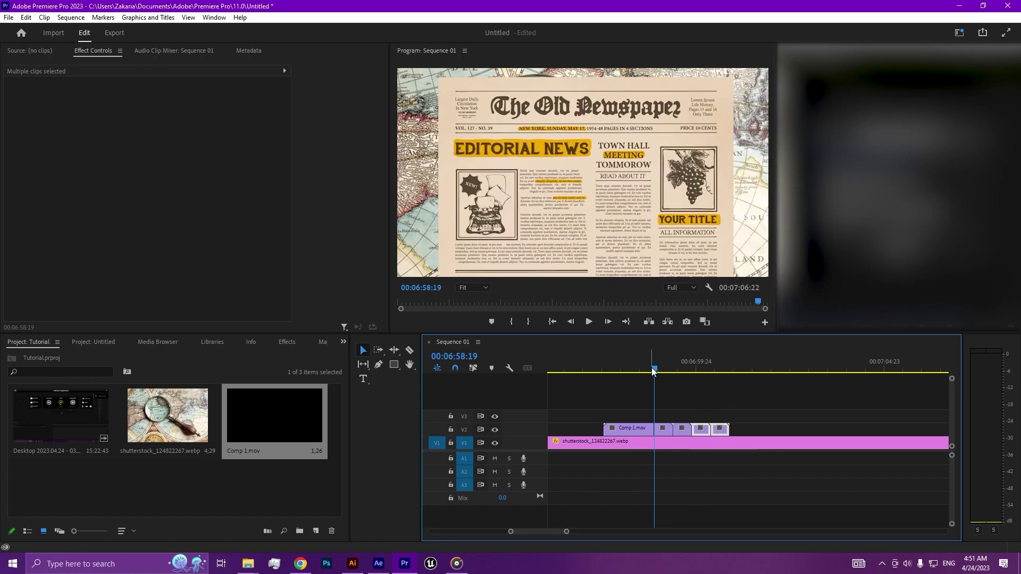
click(597, 368)
key(space)
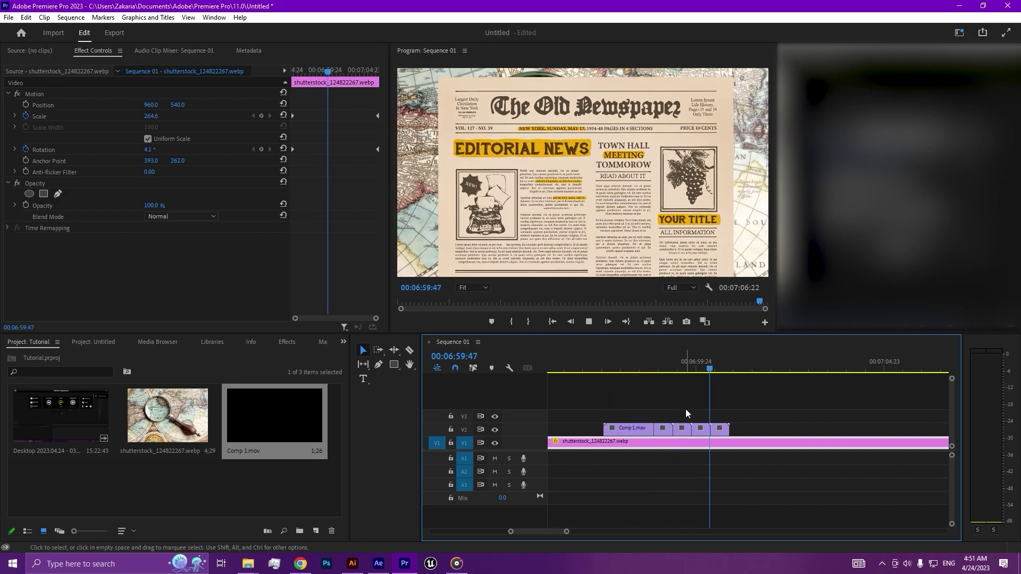
key(space)
key(minus)
key(minus)
key(minus)
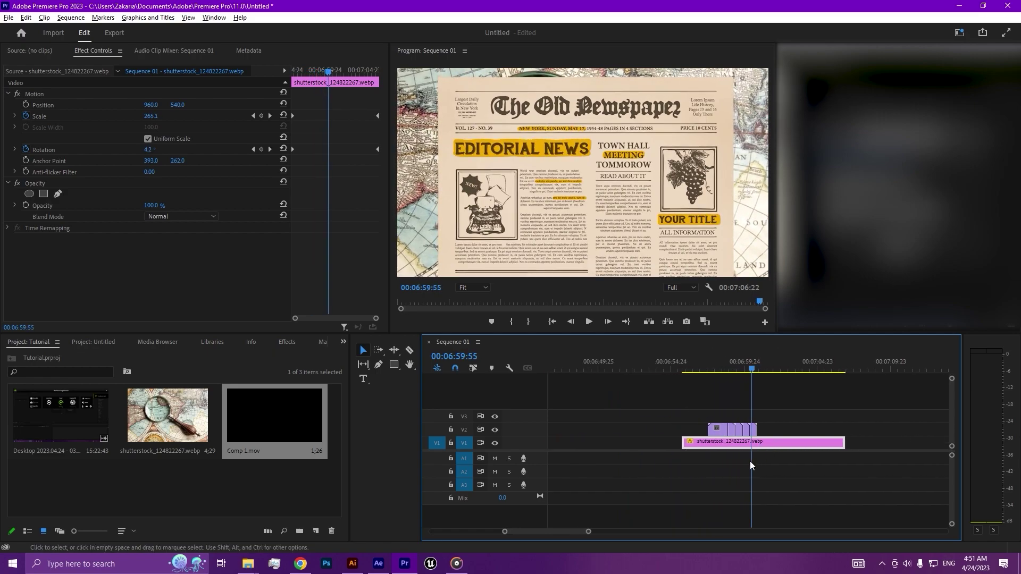
scroll(918, 444, up, 3)
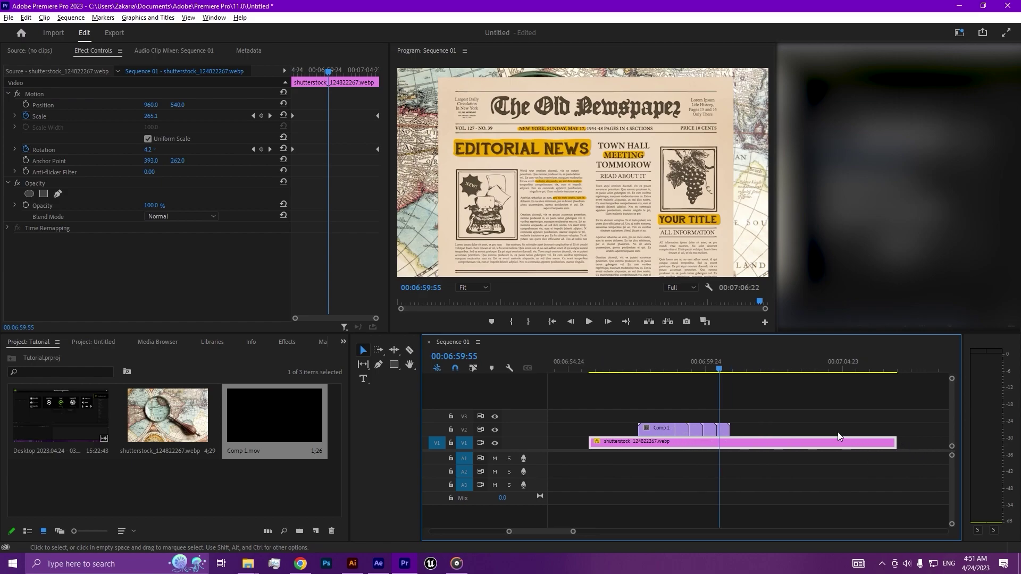
Nest the selected V2 newspaper pieces into Nested Sequence 01.
drag(775, 410, 660, 436)
right_click(660, 427)
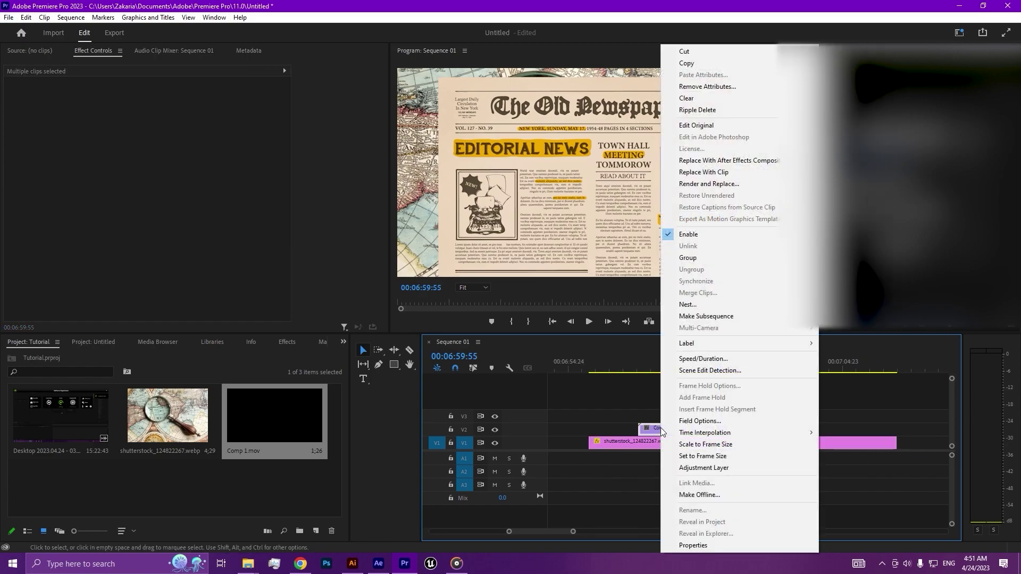
click(717, 303)
click(500, 290)
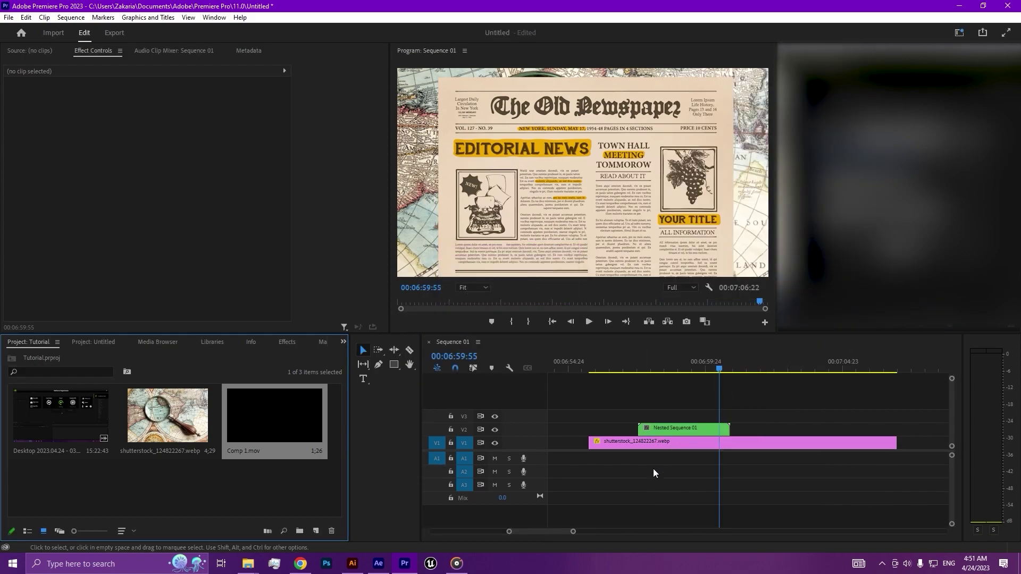
click(697, 429)
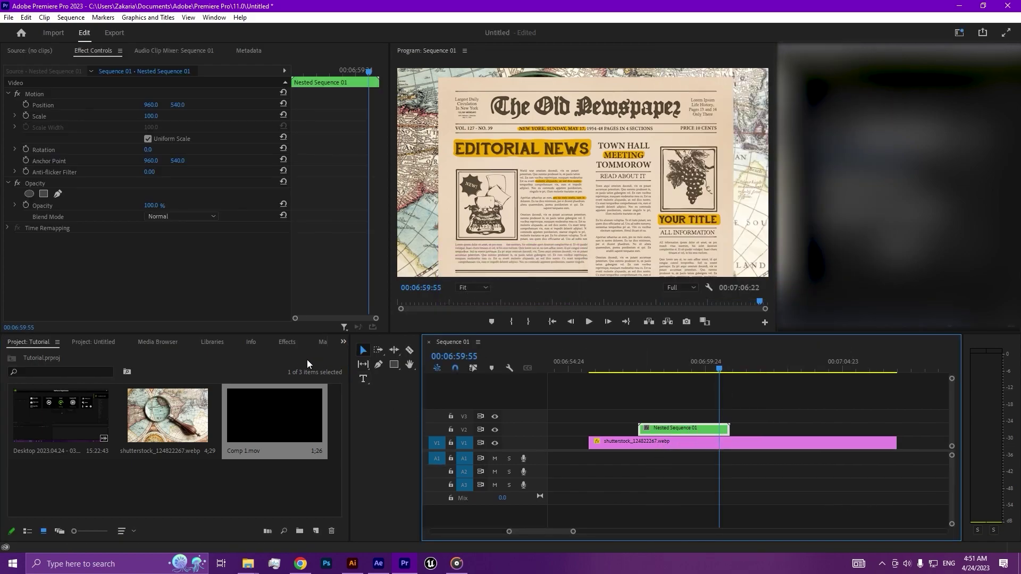
Apply Posterize Time from an effects search for 'poster' and set its Frame Rate to 18.
click(287, 343)
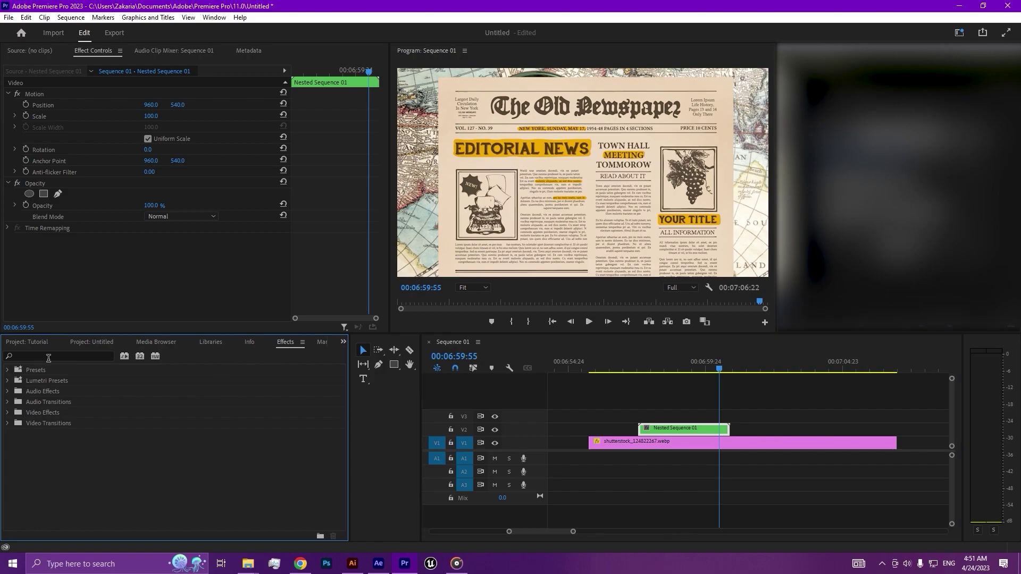
click(49, 356)
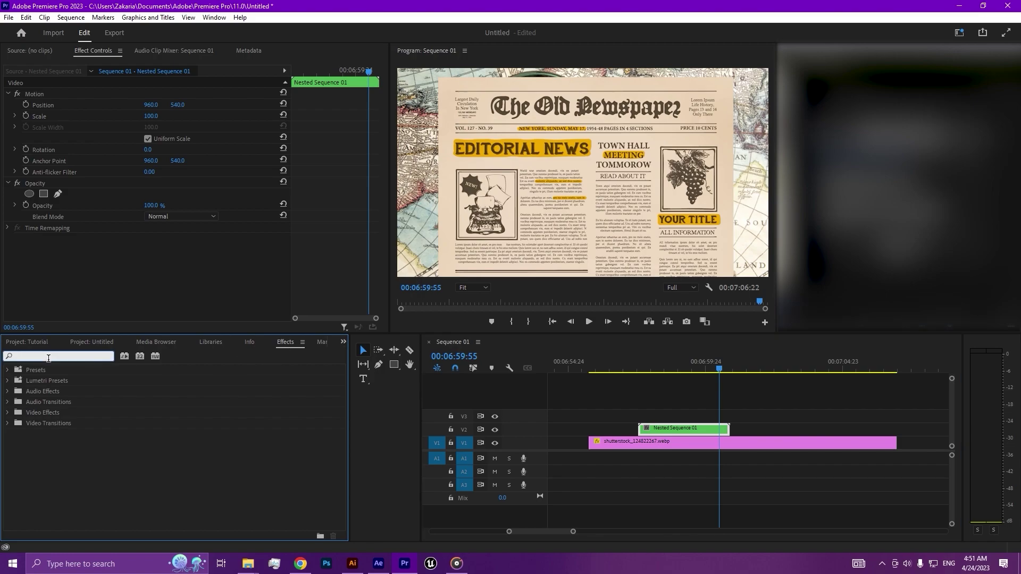
text(posteri)
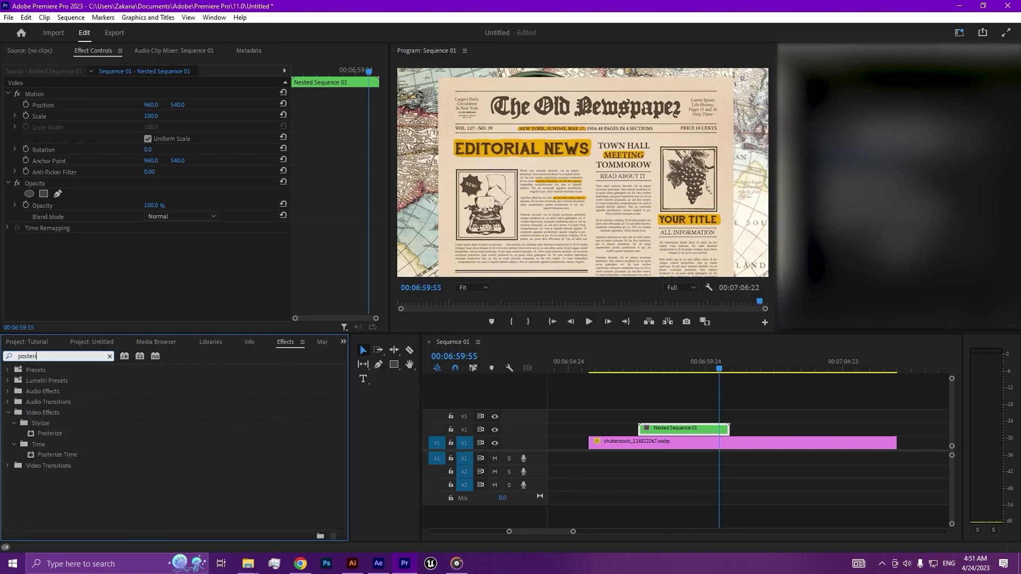
double_click(107, 455)
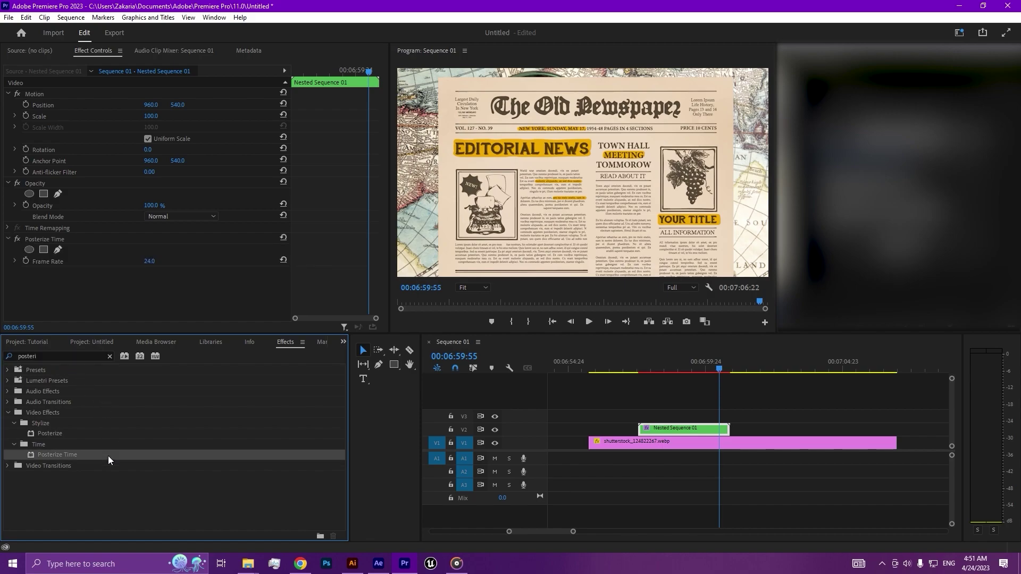
click(149, 262)
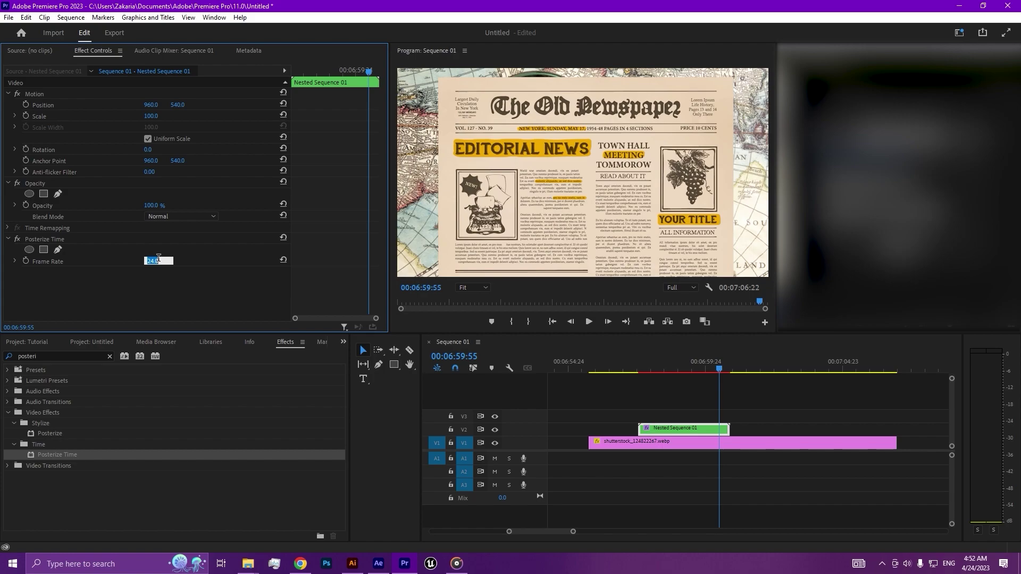
text(18)
key(Return)
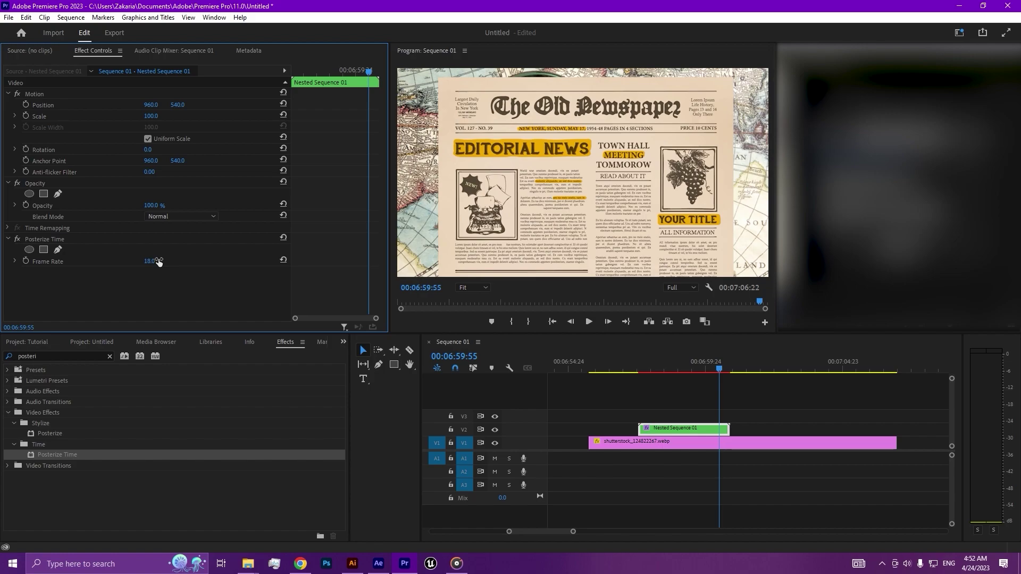
click(707, 430)
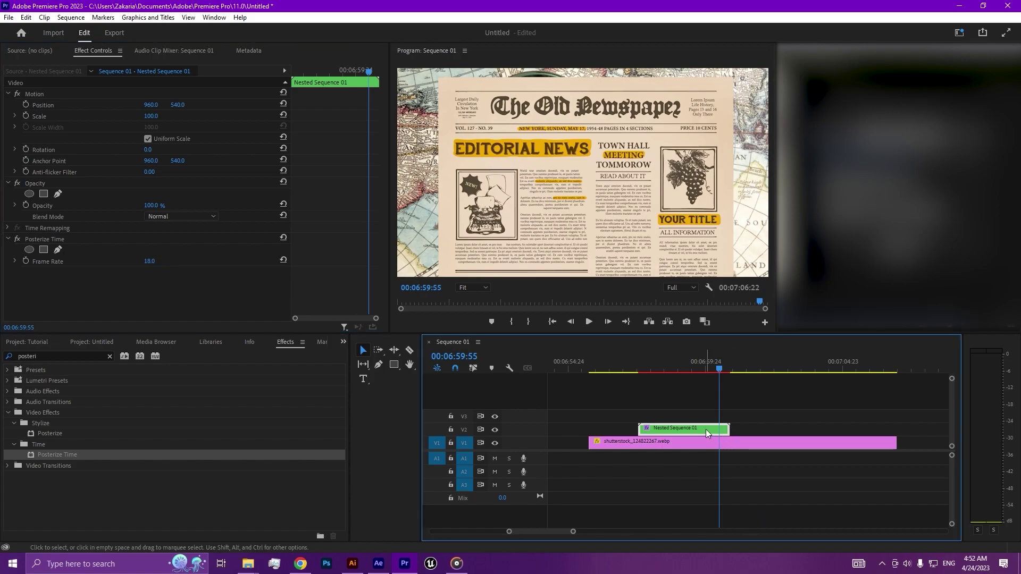
Run Sequence > Render Selection on the nested clip, then scrub back before the newspaper appears.
click(62, 18)
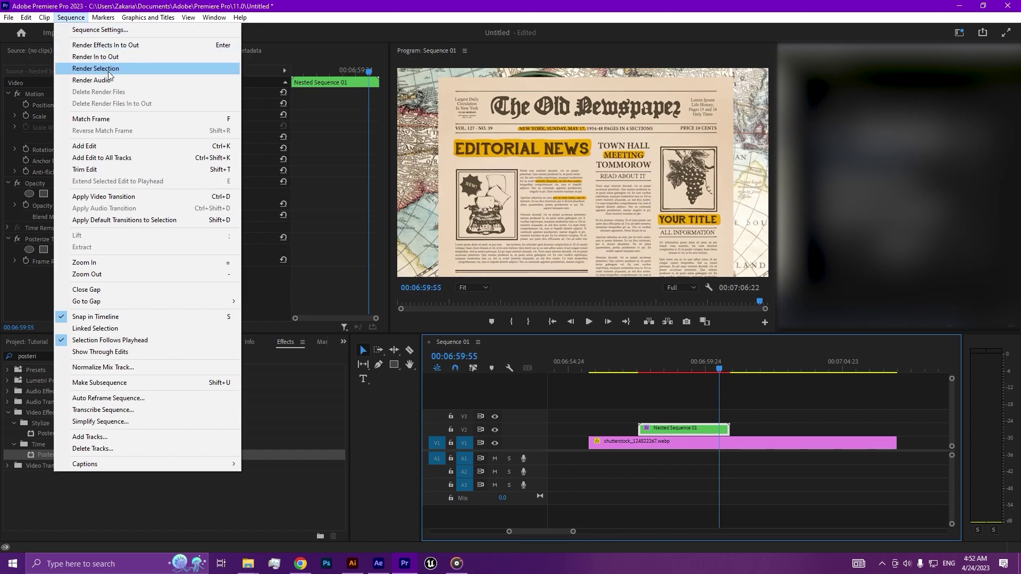
click(108, 72)
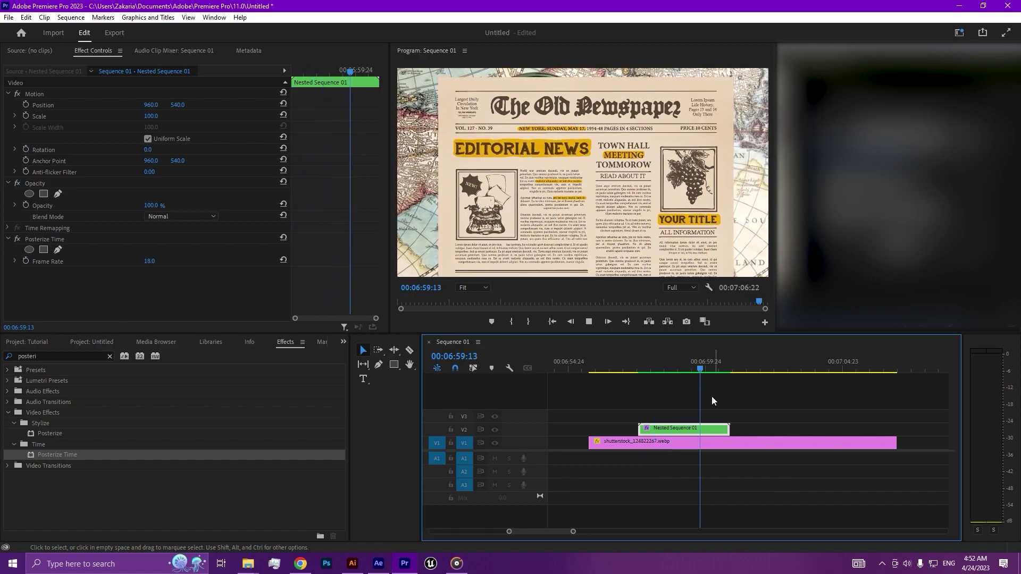
click(823, 449)
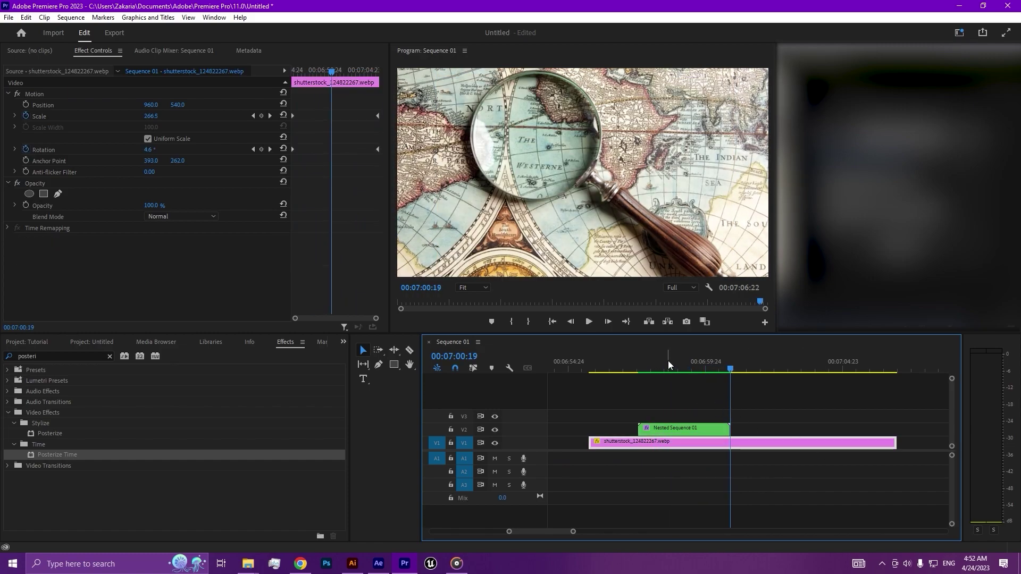
drag(657, 369, 640, 371)
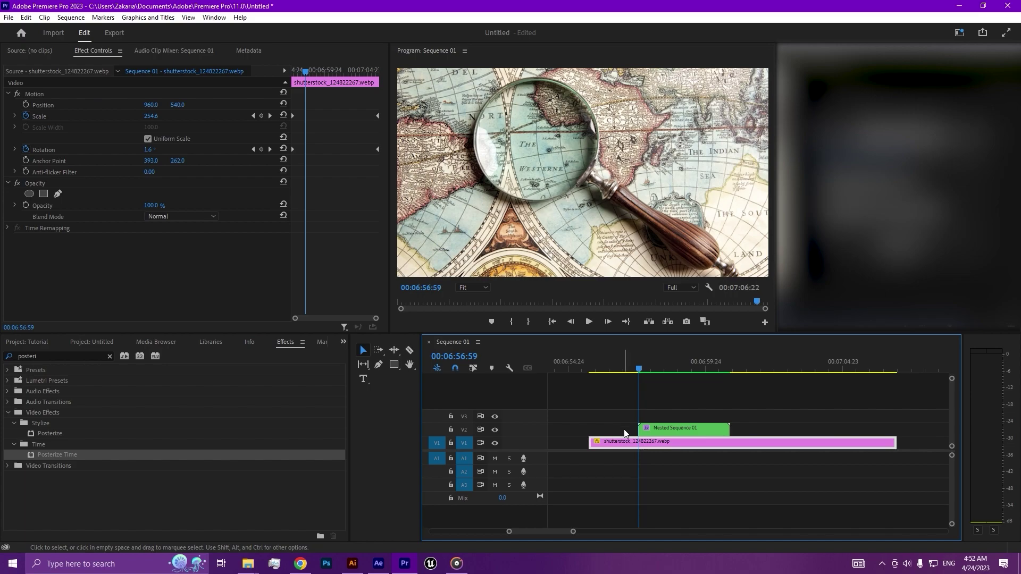
Switch Premiere Pro to the Color workspace and focus the Timeline panel.
click(218, 18)
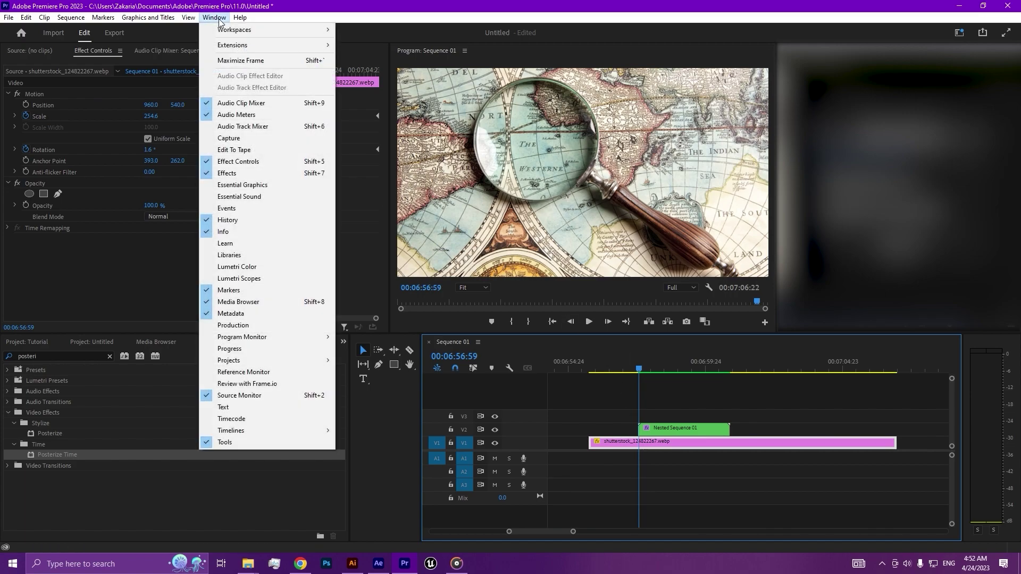
mouse_move(294, 29)
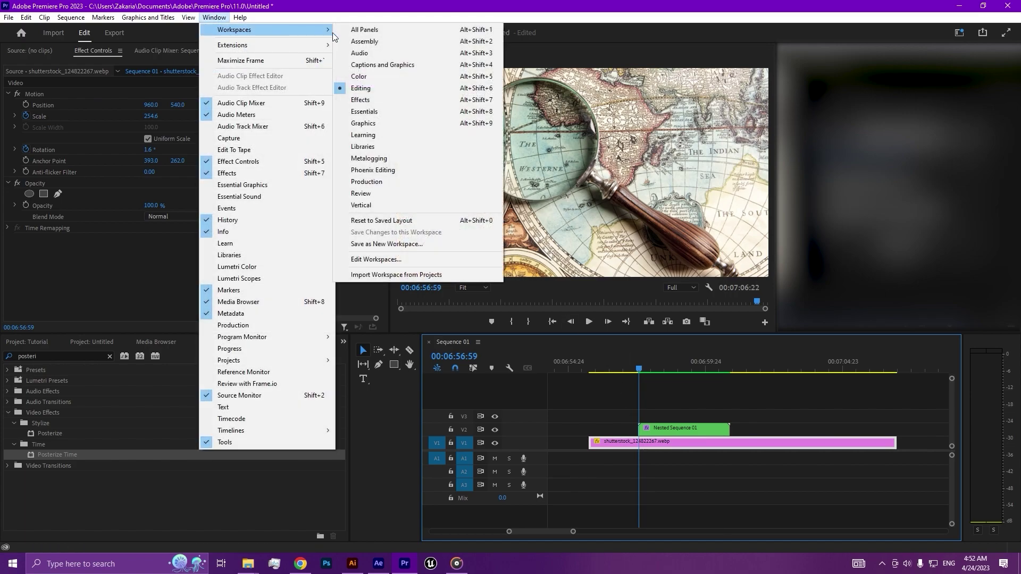
click(389, 76)
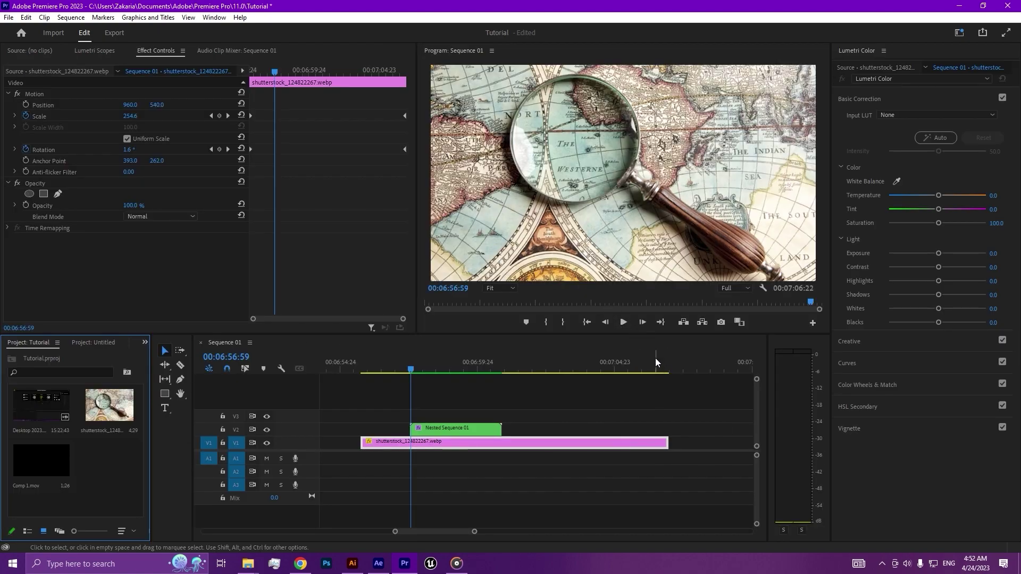
click(470, 444)
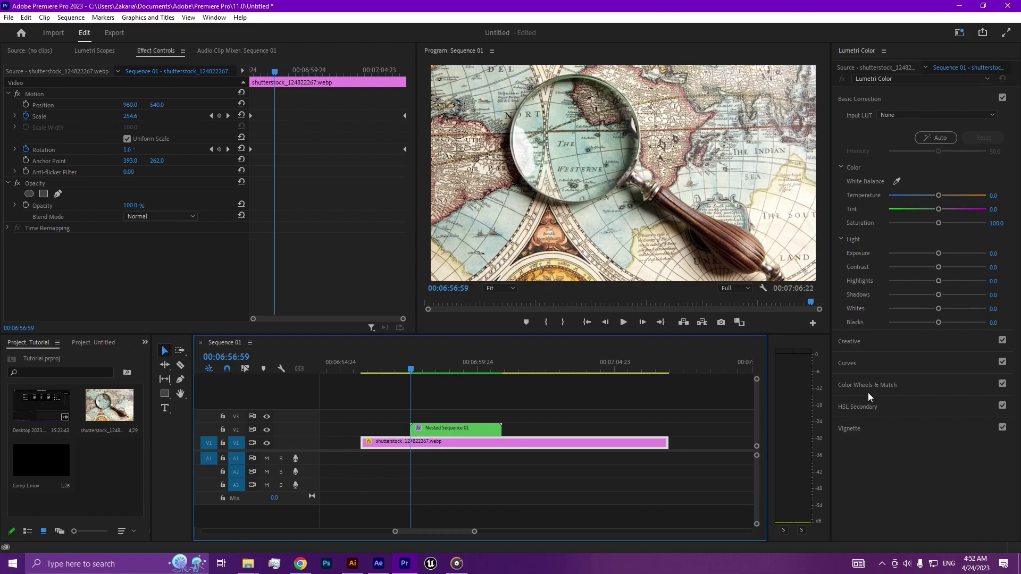
Apply Lumetri Color to the map clip and expand its Basic Correction settings.
click(939, 225)
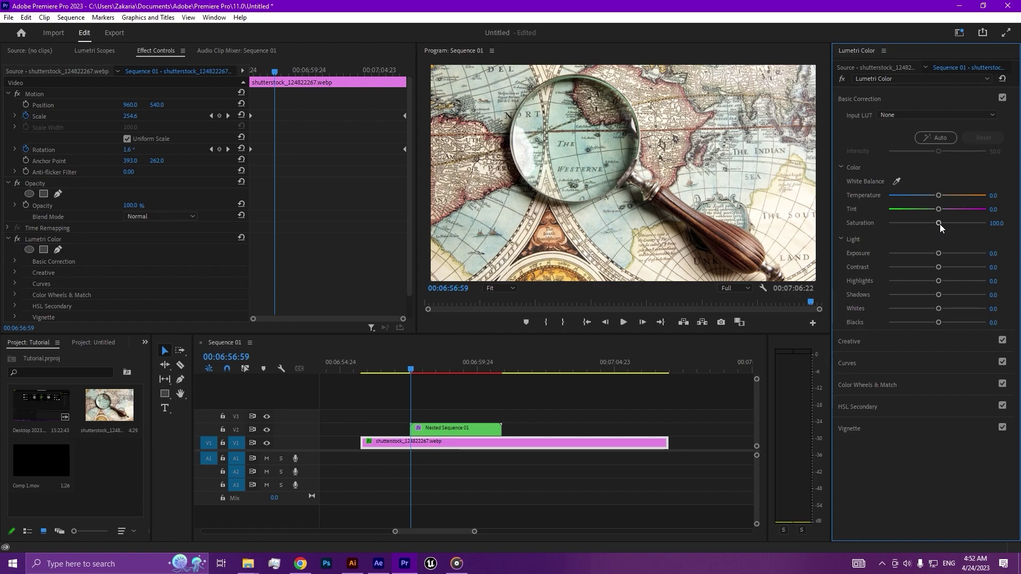
scroll(139, 258, down, 2)
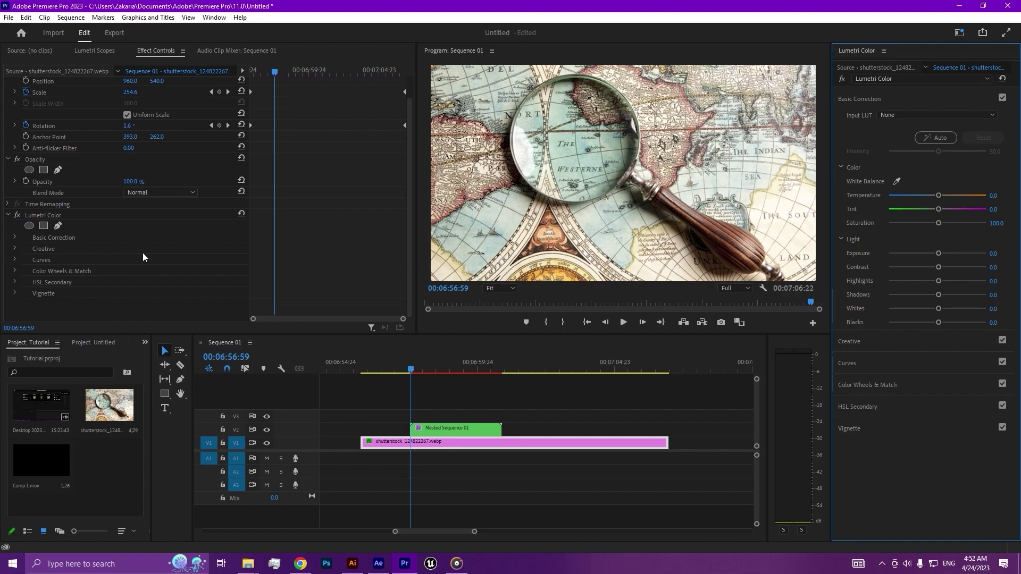
click(16, 237)
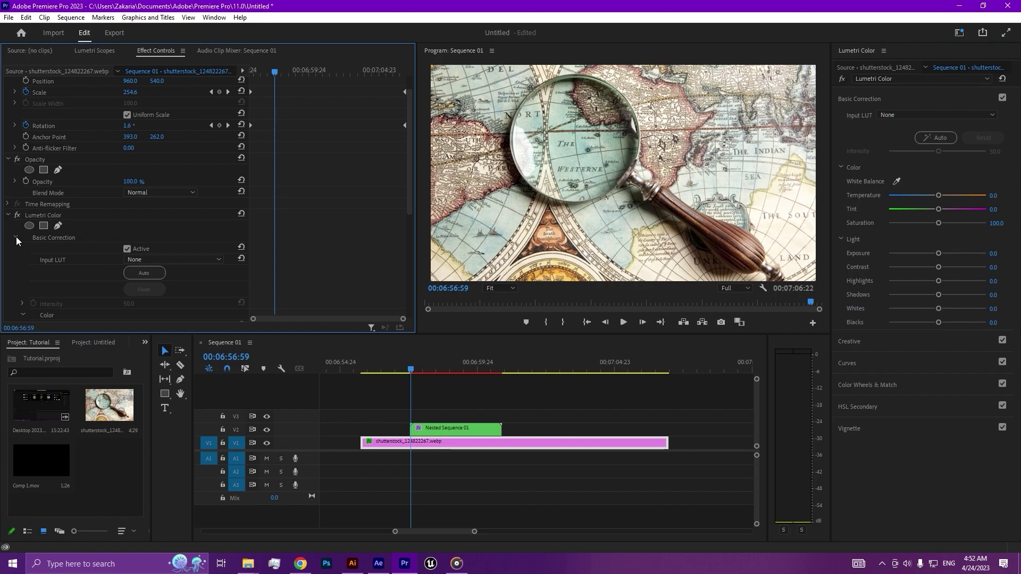
scroll(84, 262, down, 3)
scroll(85, 262, down, 8)
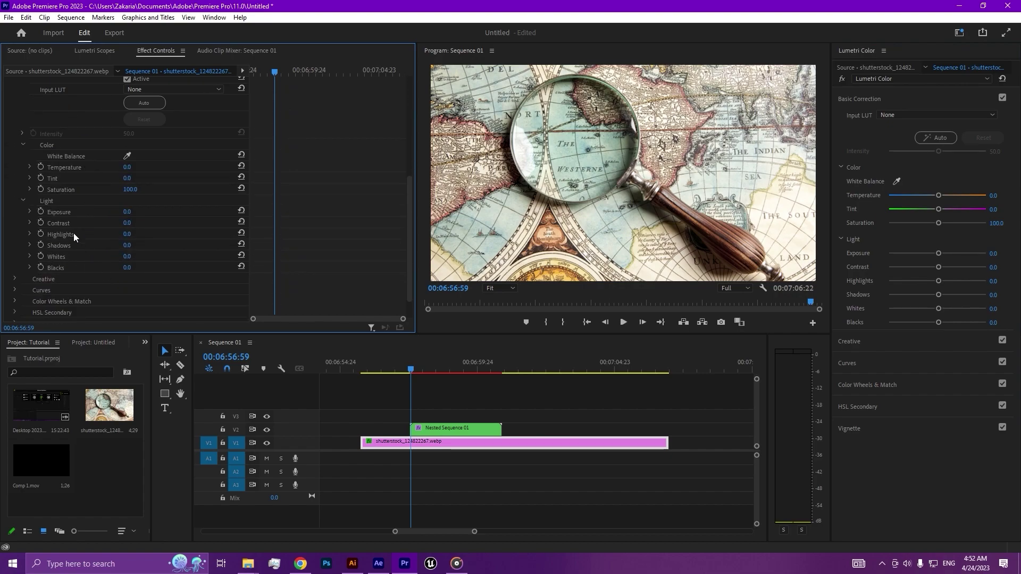
Keyframe the map's Saturation at 100, then lower it to 0 where the newspaper appears.
click(42, 190)
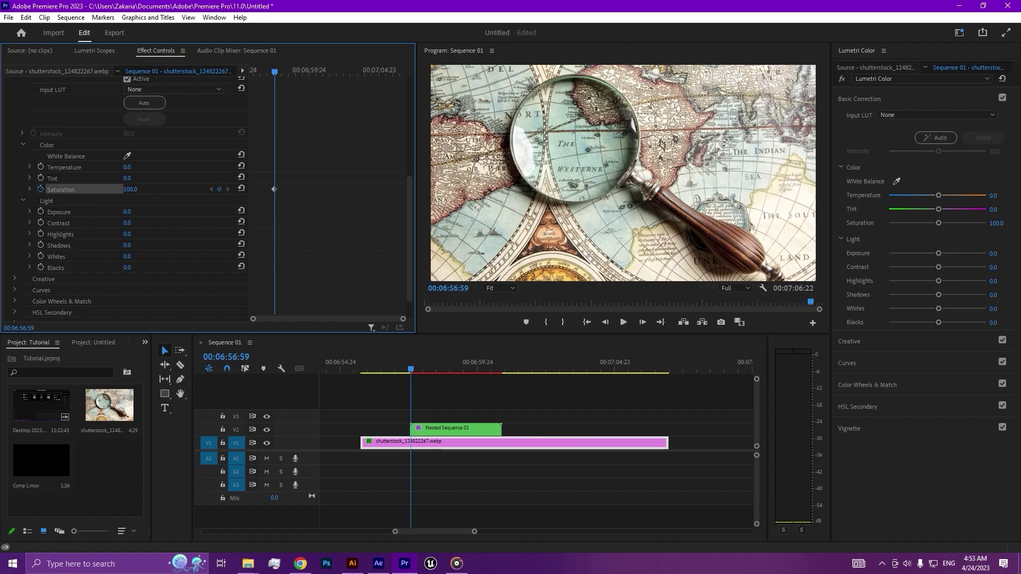
click(133, 189)
drag(277, 77, 282, 77)
key(shift+Left)
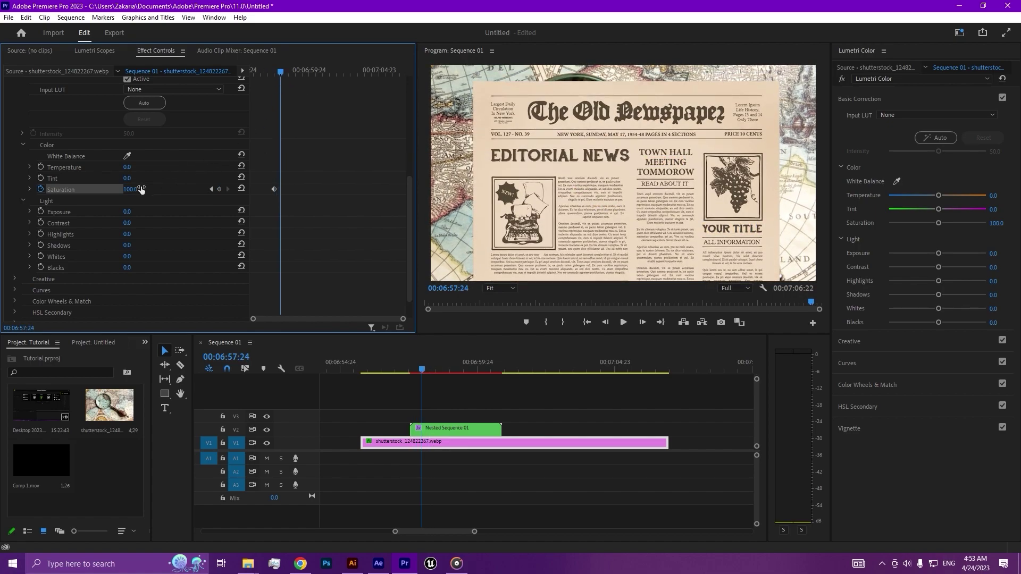
drag(130, 190, 90, 190)
click(144, 342)
click(167, 412)
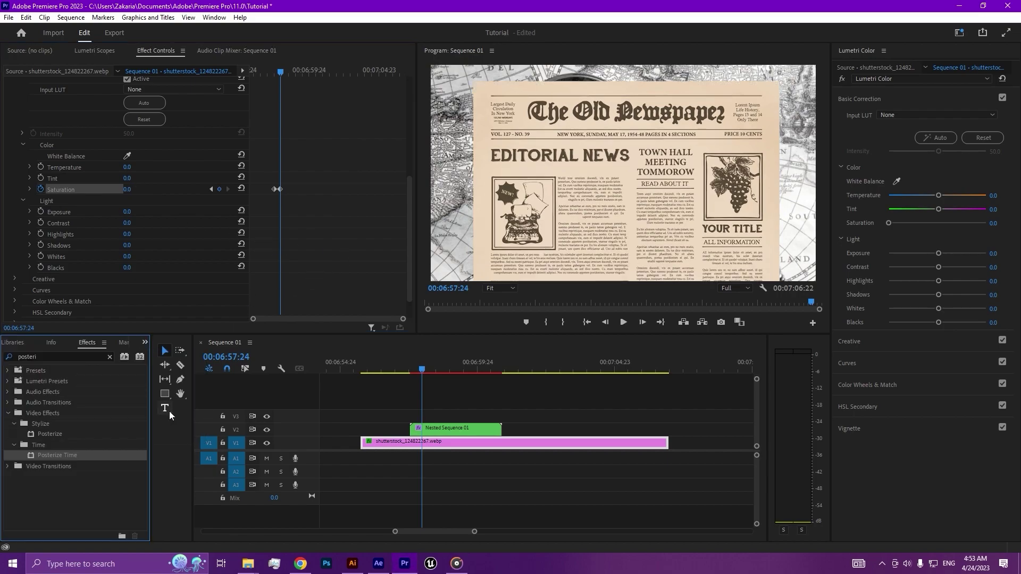
Search Effects for 'gaus' and apply Gaussian Blur to the map clip.
double_click(56, 357)
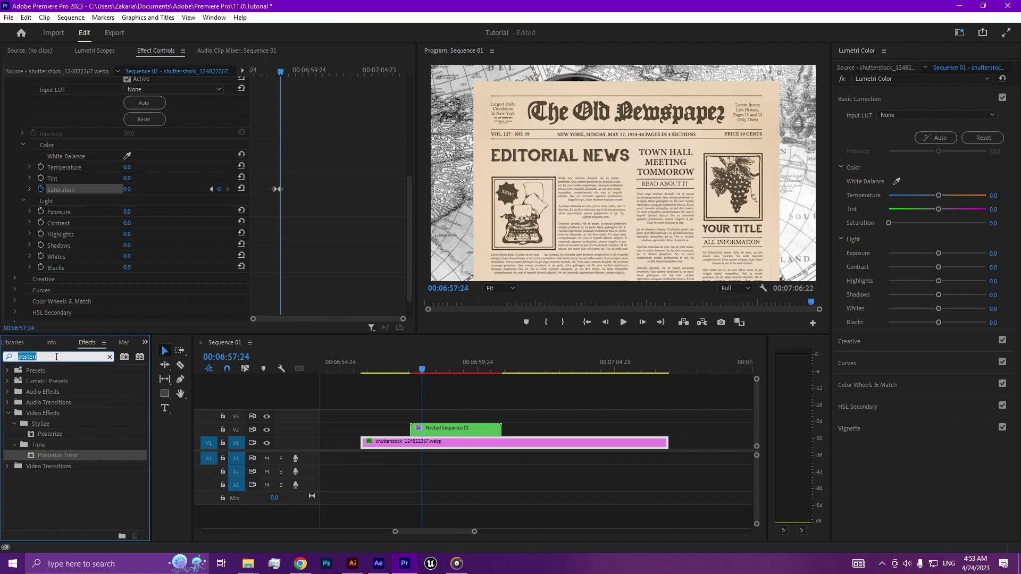
text(gaussian)
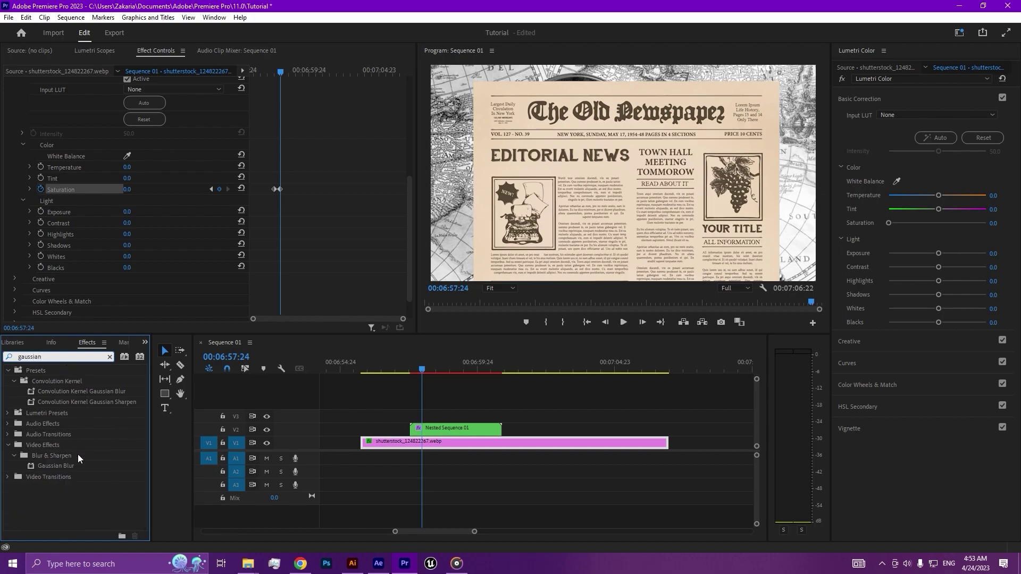
drag(75, 463, 169, 270)
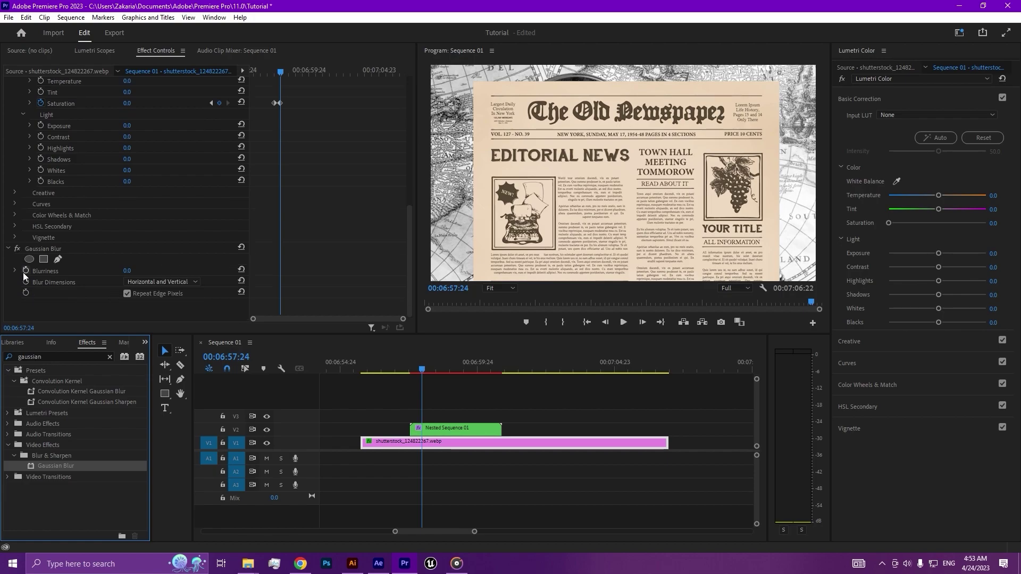
Keyframe Blurriness at 15, then set it to 0 at an earlier frame.
click(25, 271)
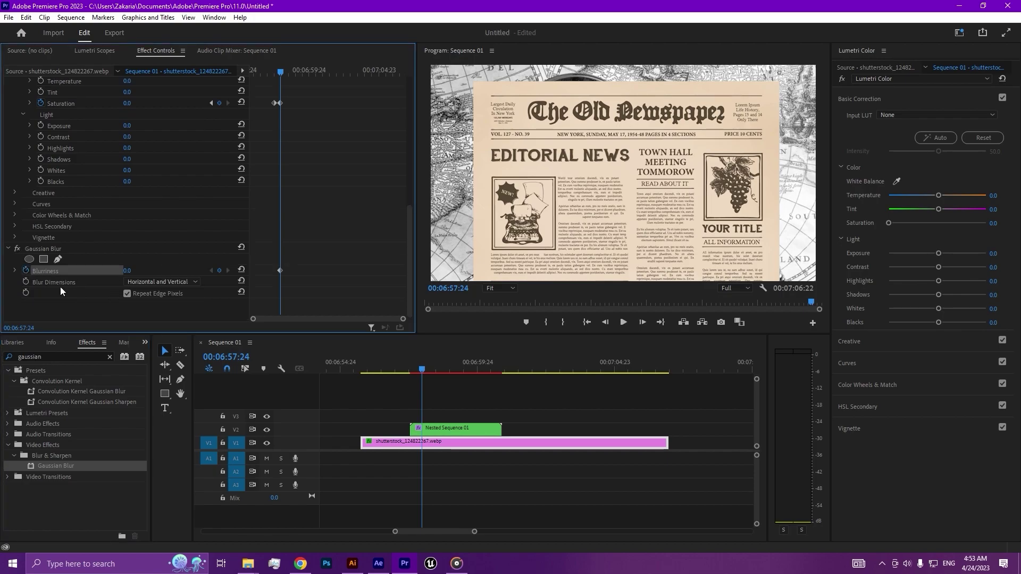
click(137, 268)
text(30)
key(Return)
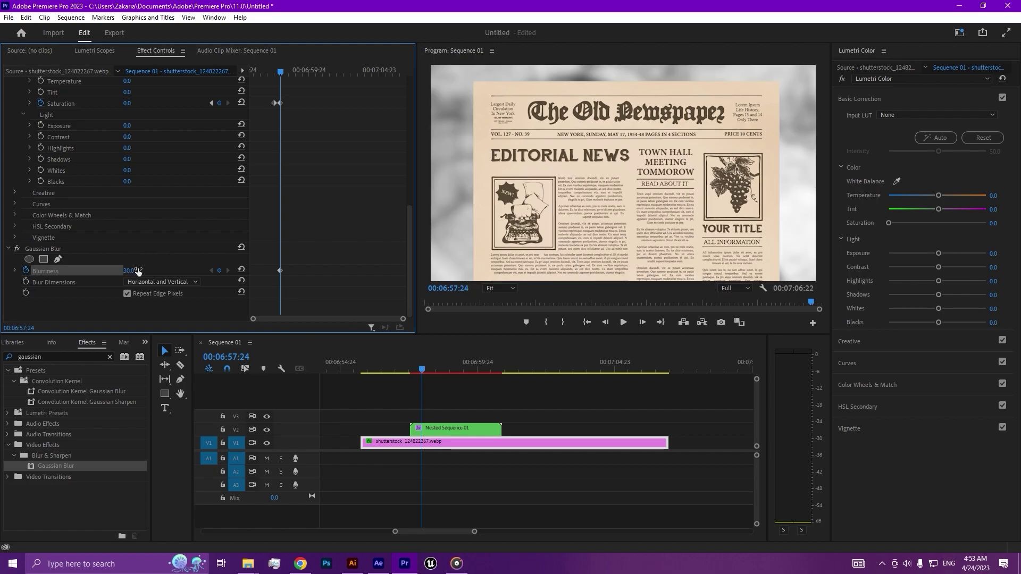
click(137, 271)
text(15)
key(Return)
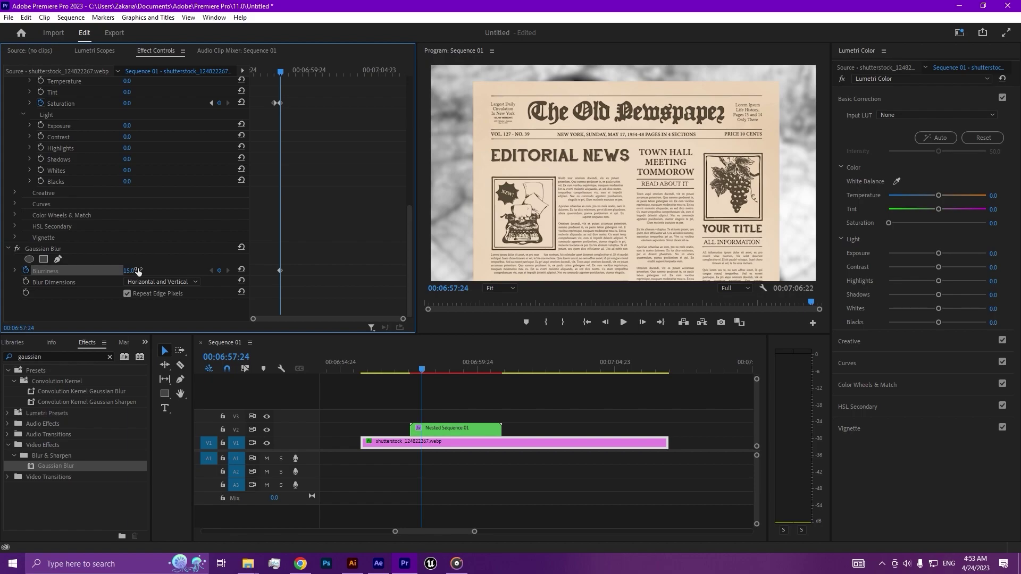
drag(280, 72, 274, 73)
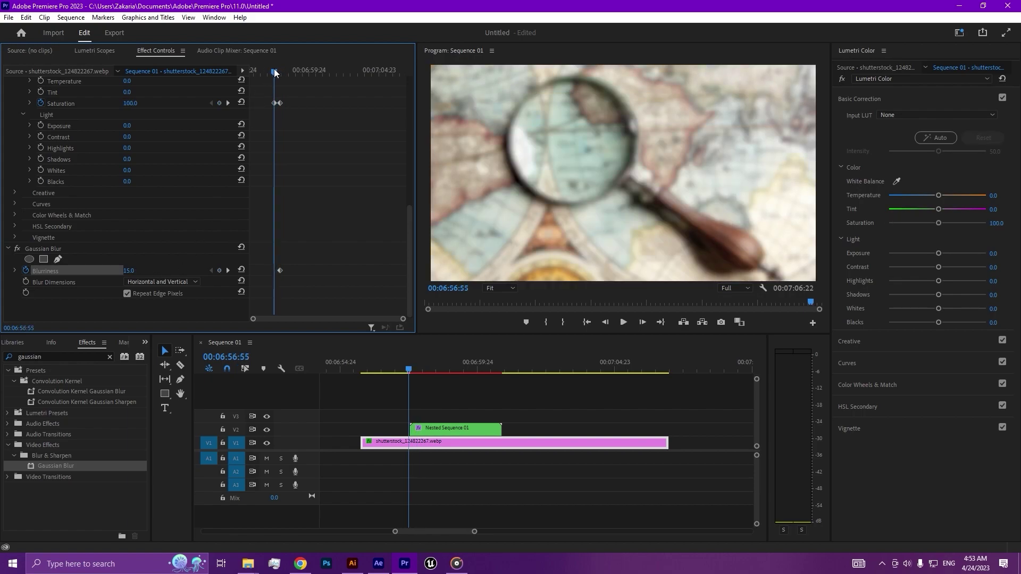
click(140, 271)
text(0)
key(Return)
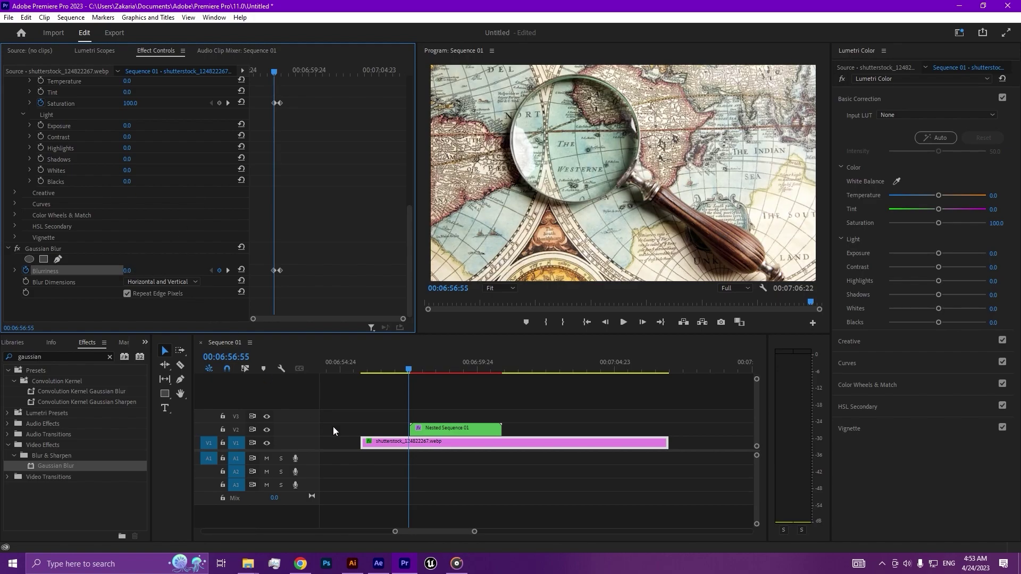
click(559, 476)
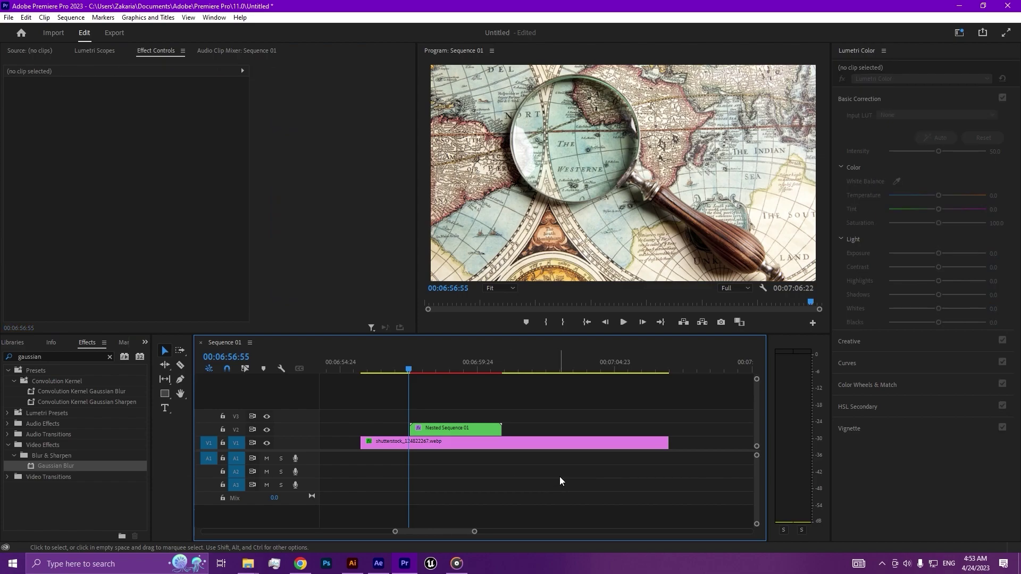
key(space)
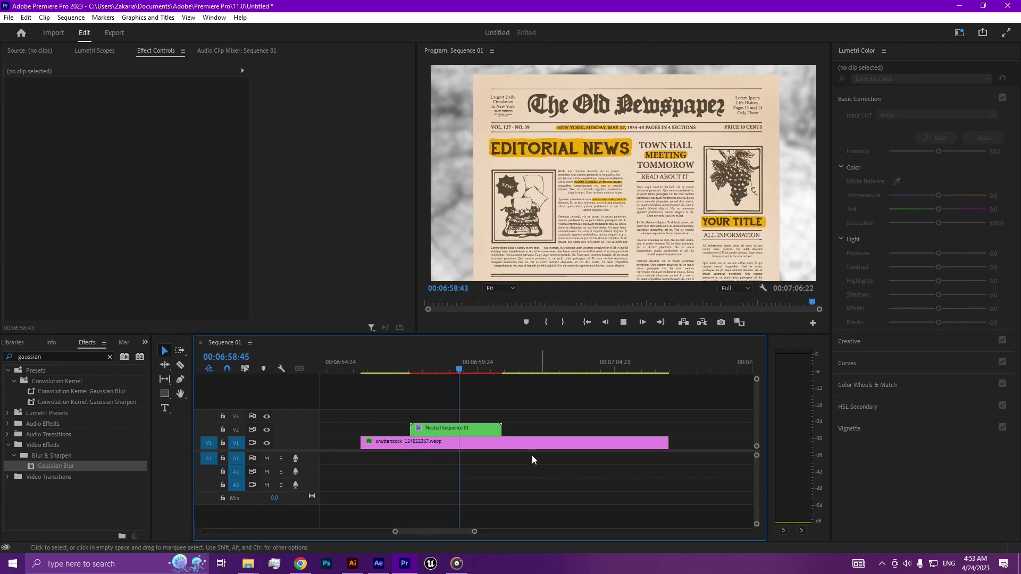
click(518, 443)
drag(417, 362, 358, 379)
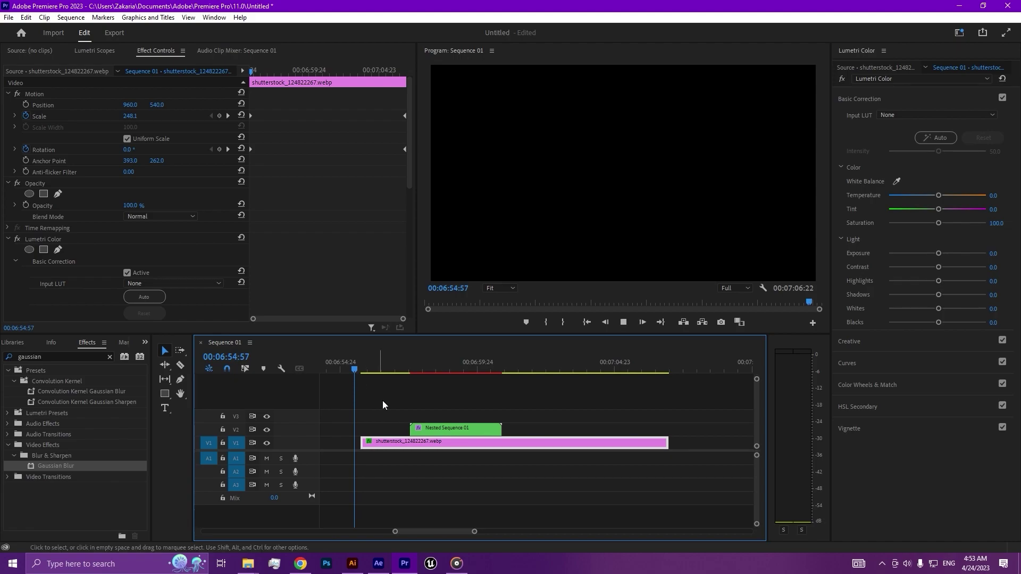
key(space)
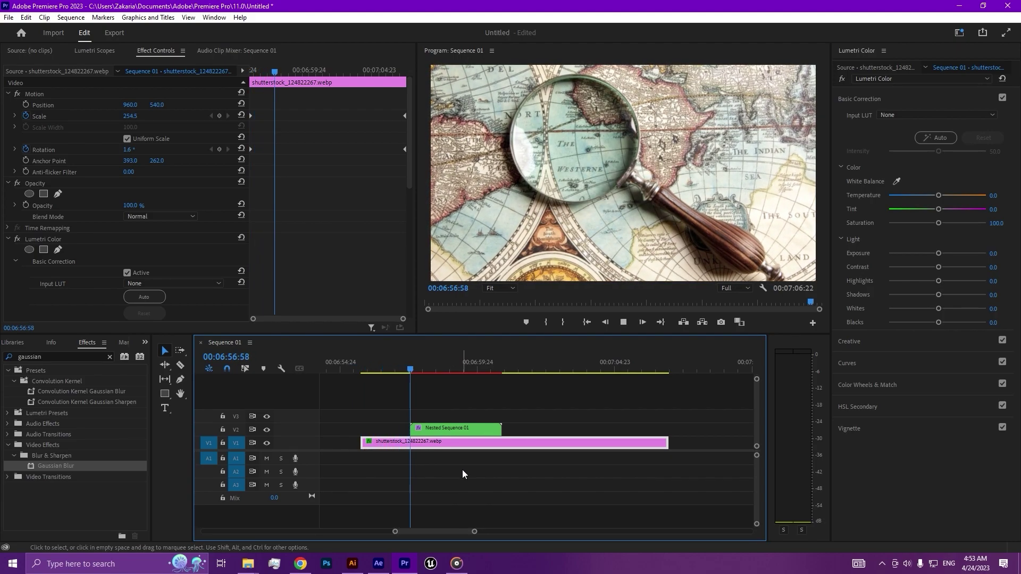
key(space)
click(461, 469)
key(space)
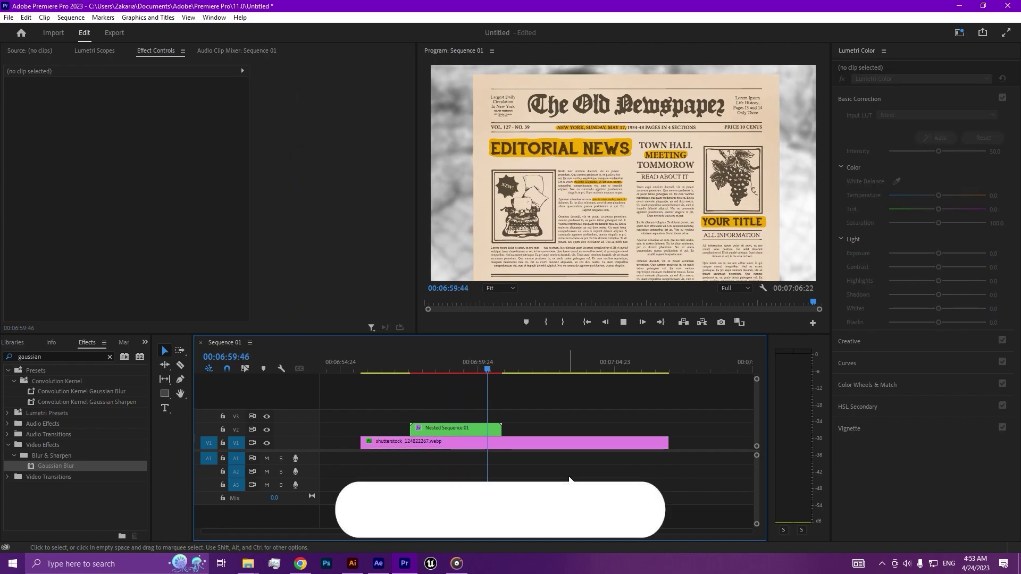
key(space)
click(546, 441)
drag(512, 374, 409, 384)
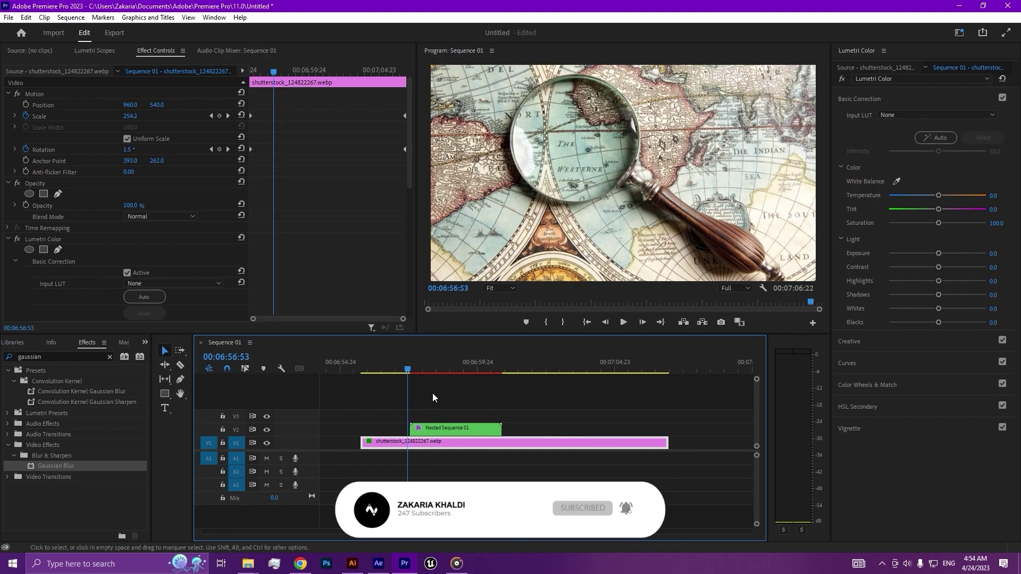